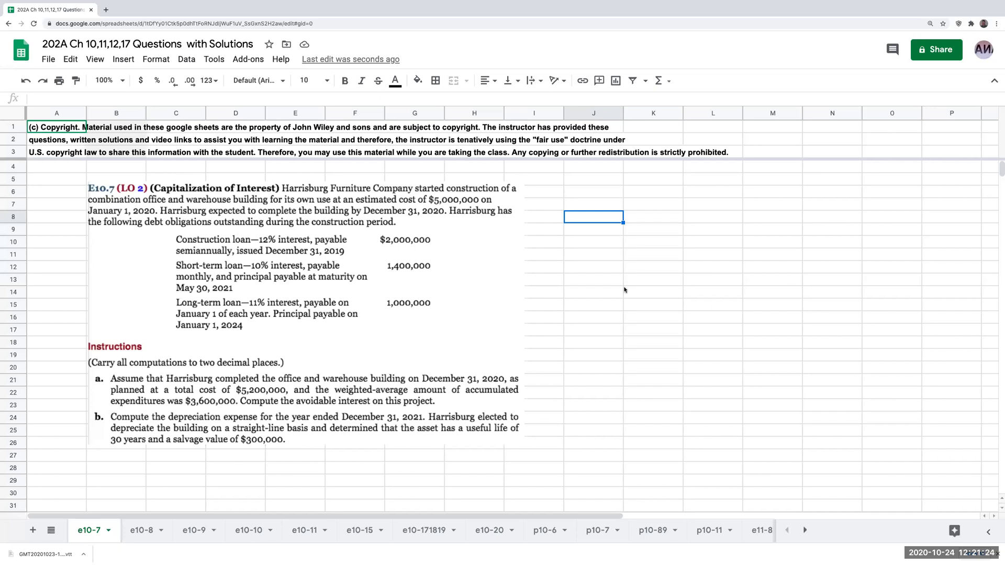
# - Enter the note "capitalize the lesser of the actual interest or the avoidable interest" in cell J8
pyautogui.click(617, 255)
pyautogui.click(602, 225)
pyautogui.write('capitalize the less')
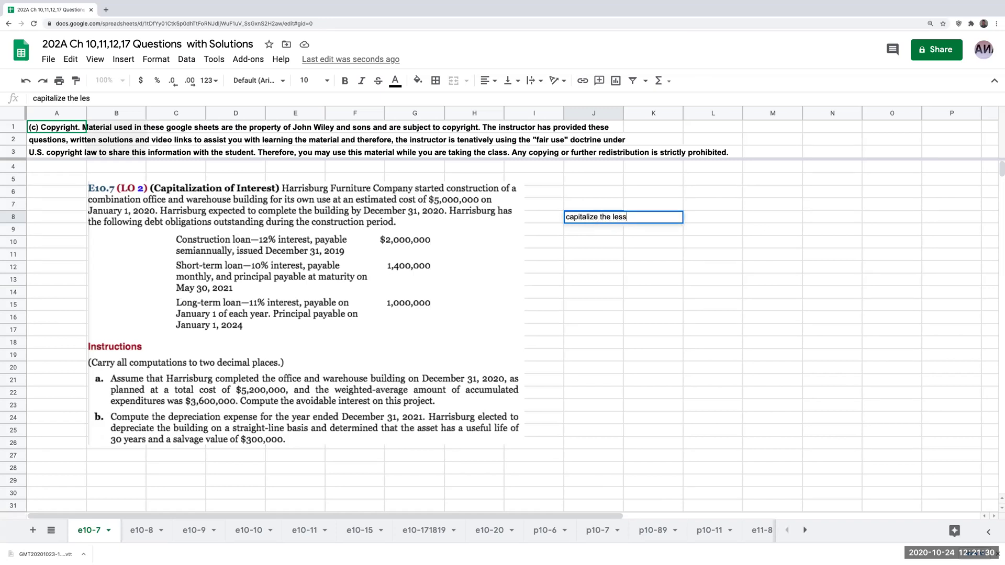
pyautogui.write('er of the actual interest or the avoidable intere')
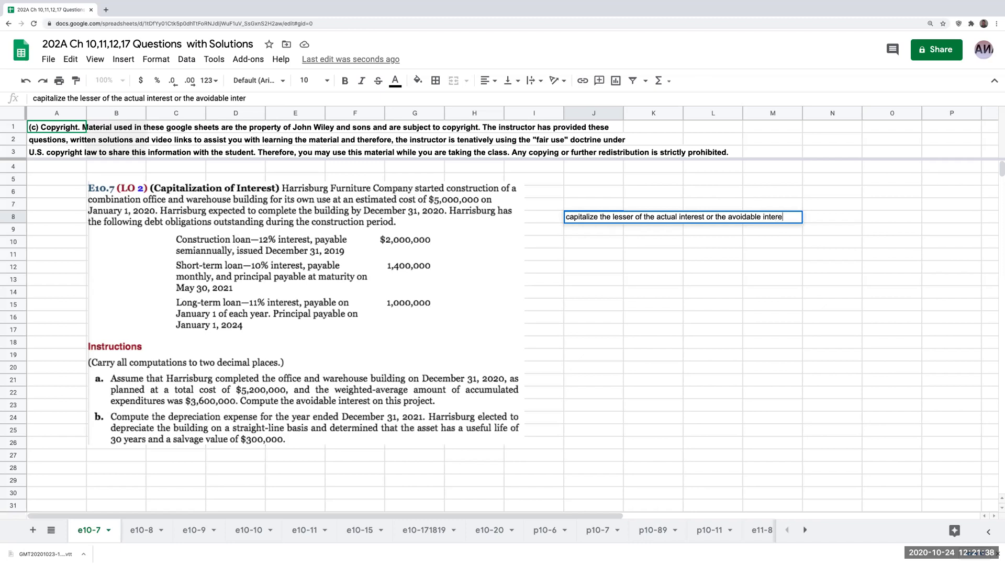
pyautogui.write('st')
pyautogui.press('Return')
pyautogui.press('Return')
pyautogui.press('Return')
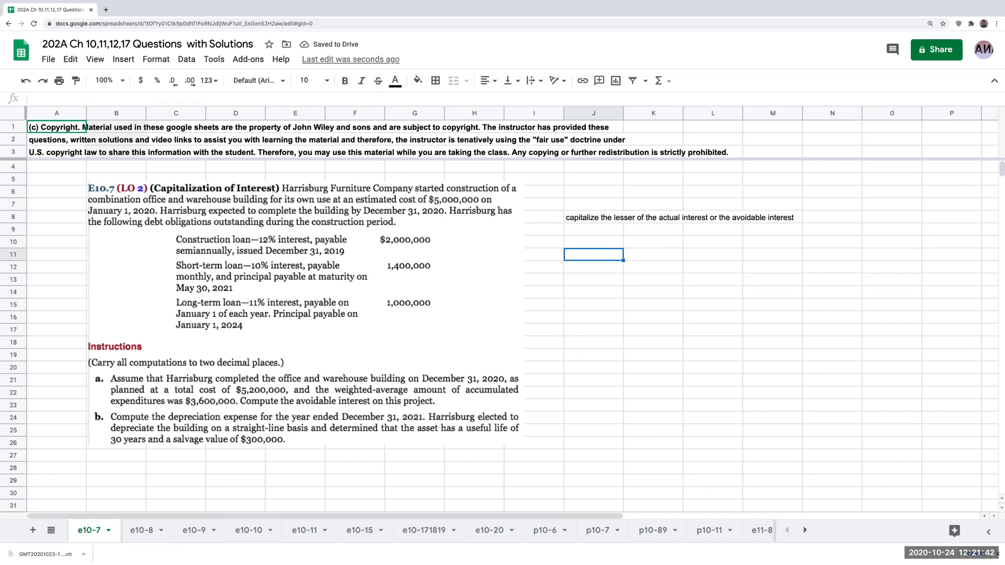
# - Add the section heading "actual interest" in cell J11
pyautogui.write('actual interest')
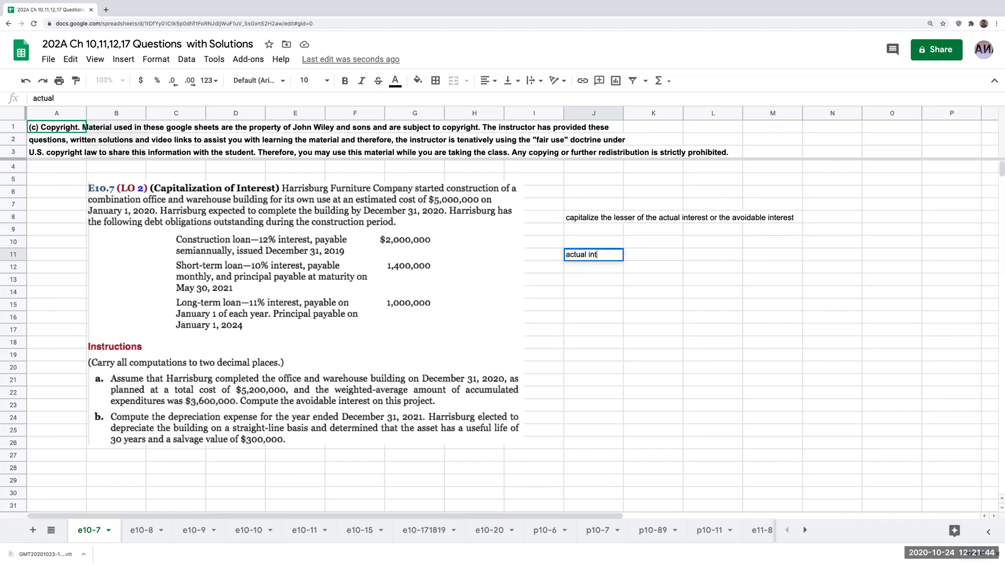
pyautogui.press('Return')
pyautogui.press('Return')
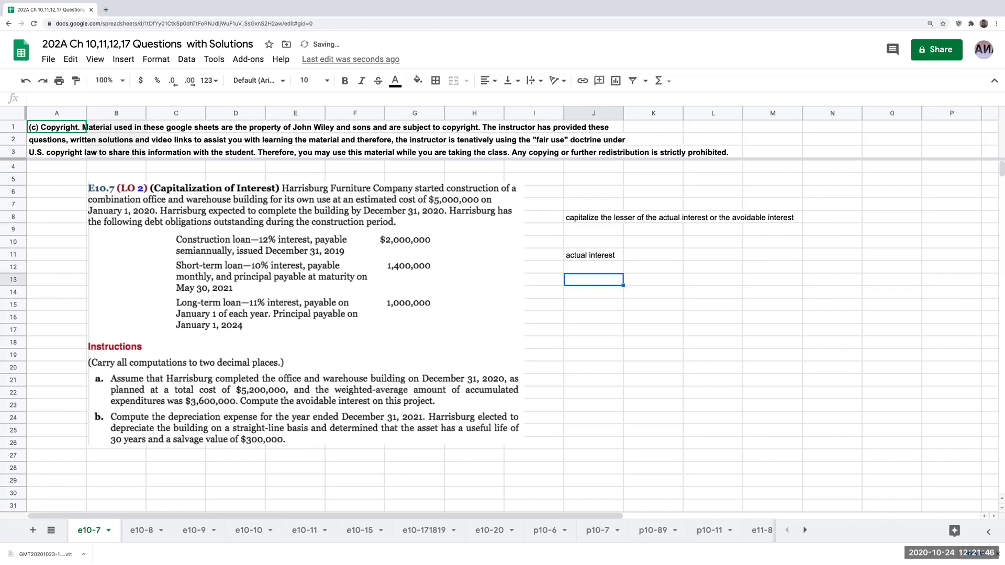
pyautogui.write('loan amount')
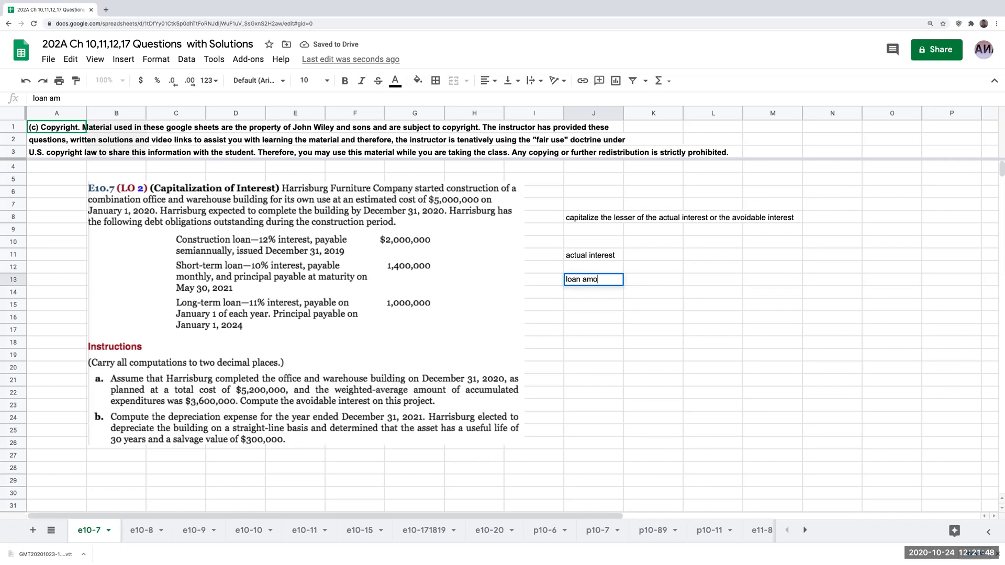
pyautogui.press('Return')
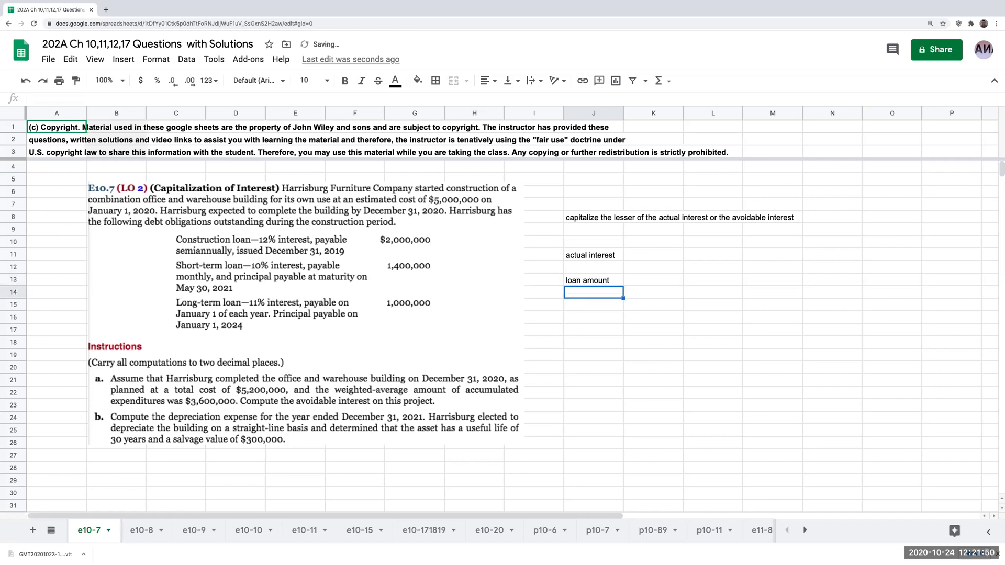
pyautogui.click(593, 280)
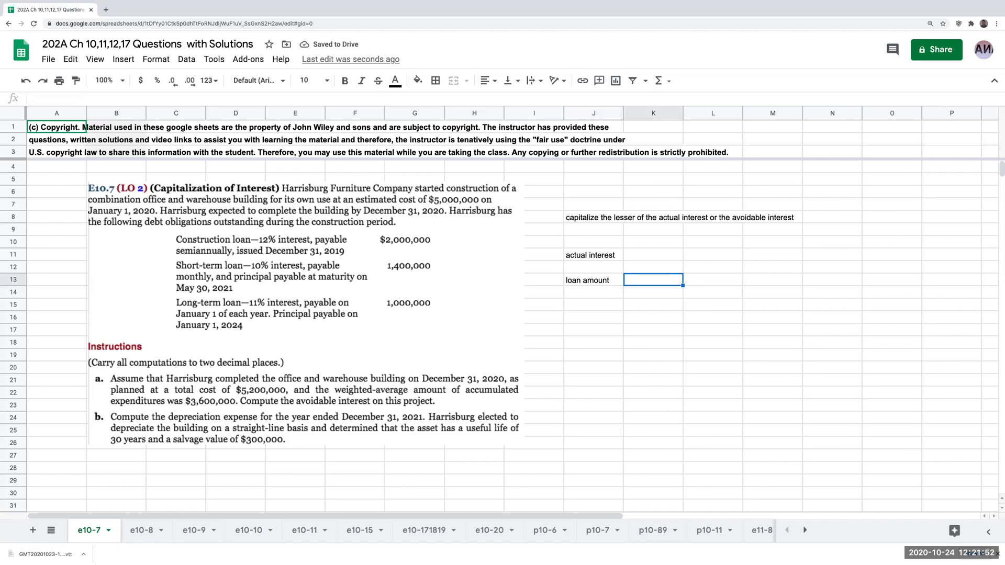
pyautogui.click(593, 292)
# - Enter the row labels "loan", "construction", "s/t loan" and "l/t loan" in cells J13 to J16
pyautogui.click(593, 280)
pyautogui.write('loan')
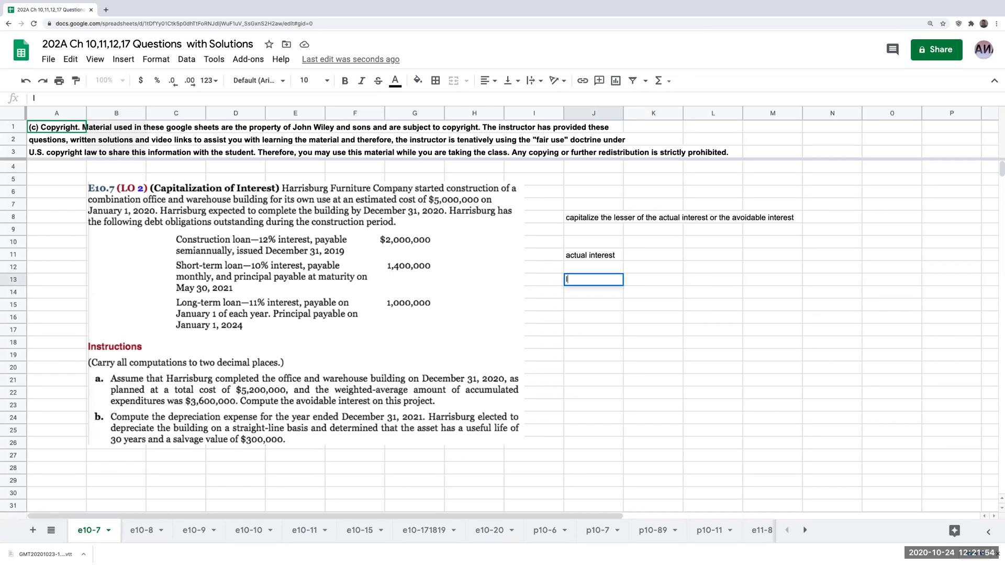
pyautogui.press('Return')
pyautogui.write('construction')
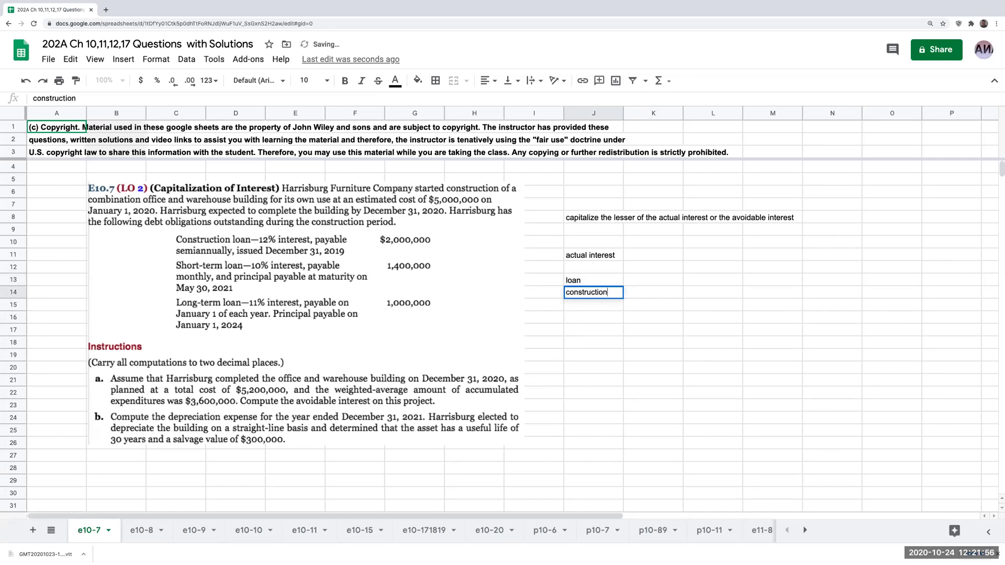
pyautogui.press('Return')
pyautogui.write('s/t loan')
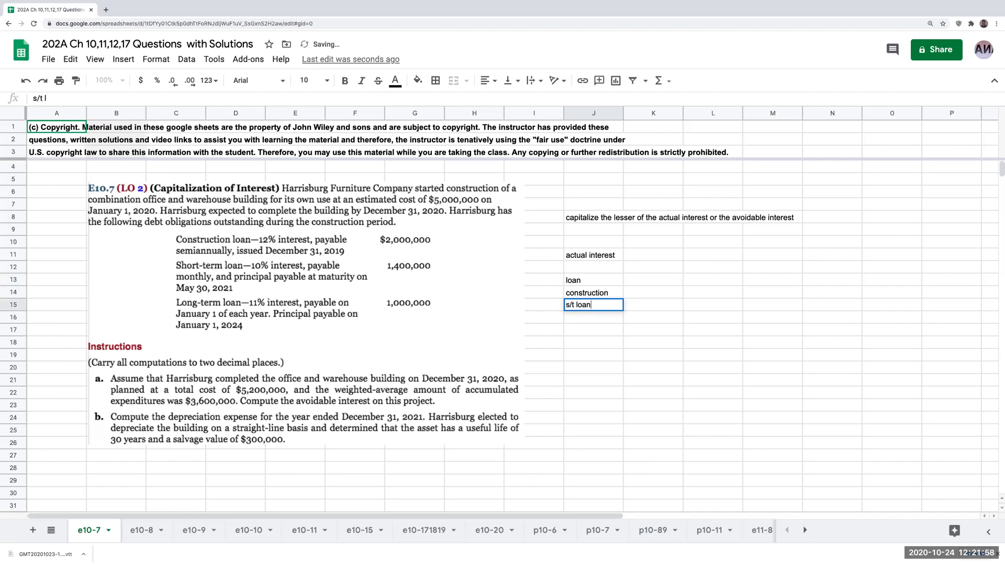
pyautogui.press('Return')
pyautogui.write('l/')
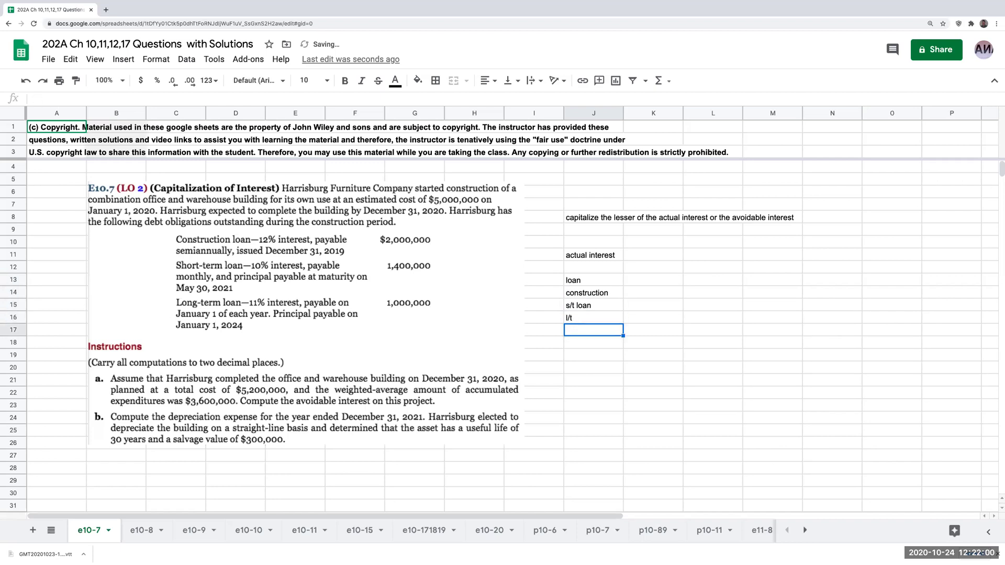
pyautogui.write('t loan')
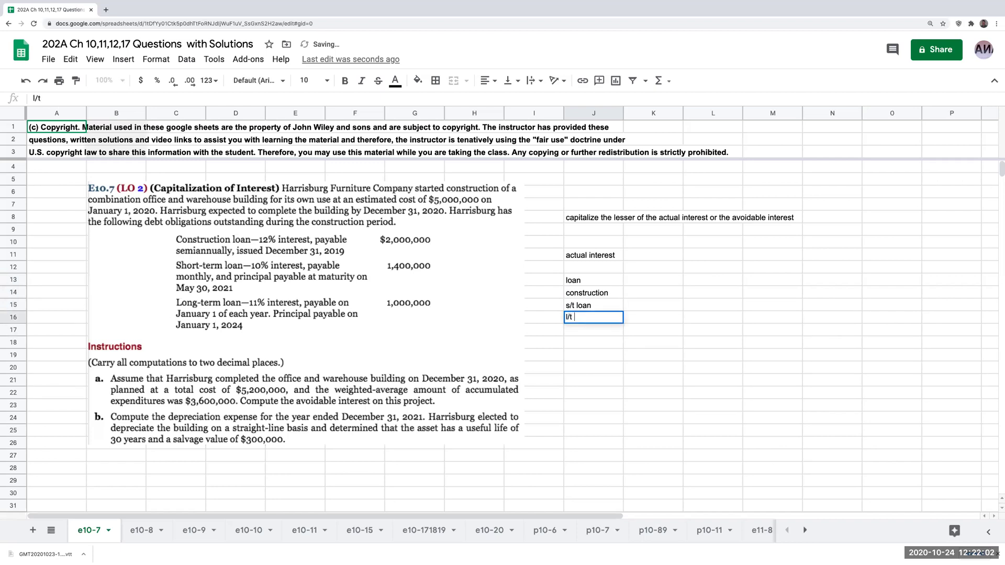
pyautogui.press('Tab')
# - Add a "loan amount" column in K13 with 2000000 for construction, 1400000 for the s/t loan and 1000000 for the l/t loan
pyautogui.press('Up')
pyautogui.press('Up')
pyautogui.press('Up')
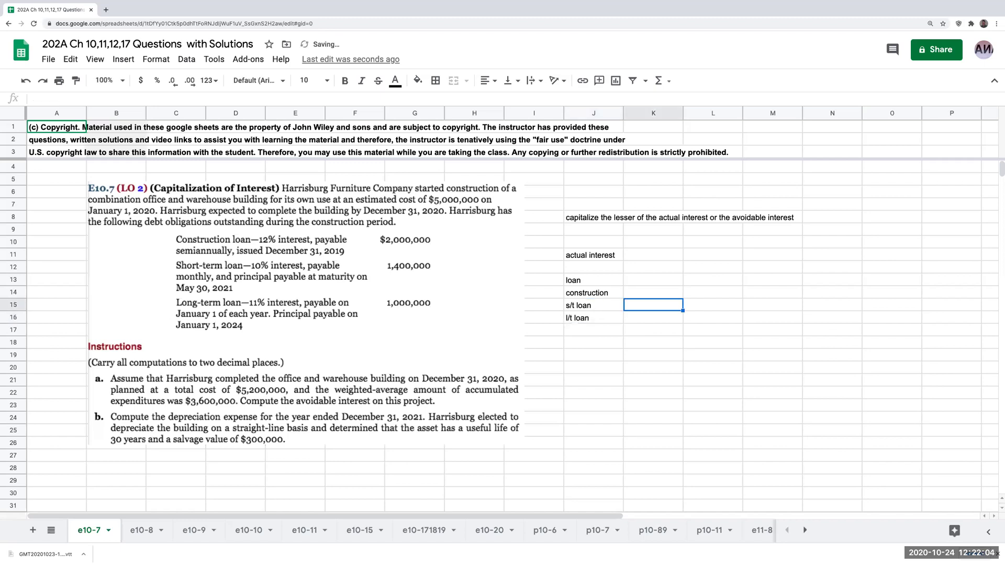
pyautogui.write('loan amount')
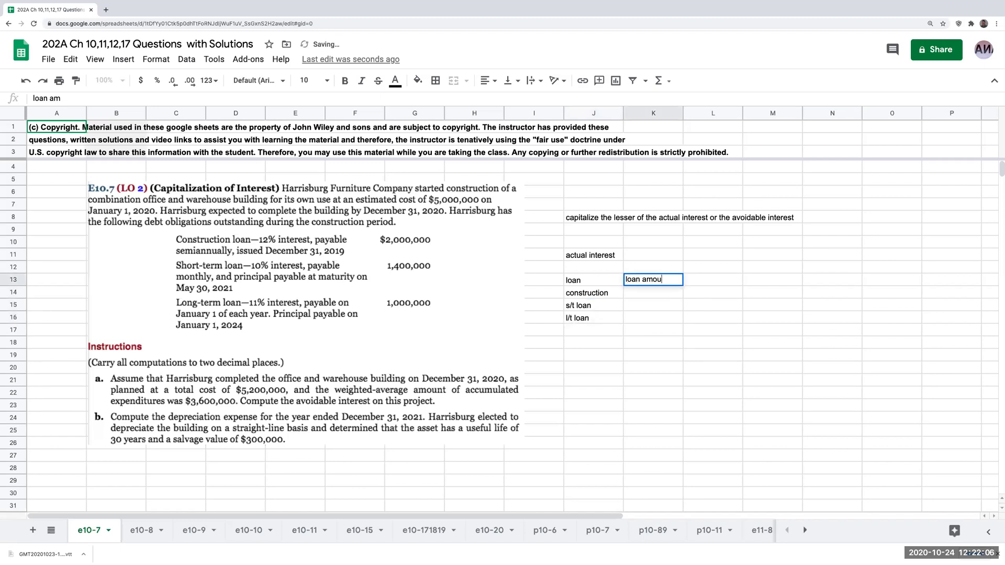
pyautogui.press('Return')
pyautogui.write('2000000')
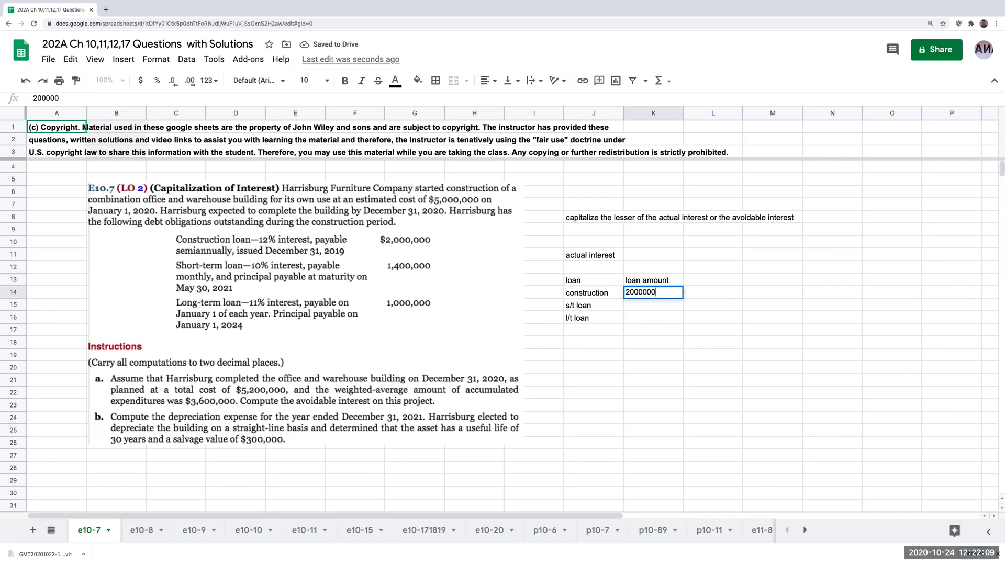
pyautogui.press('Return')
pyautogui.write('1400000')
pyautogui.press('Return')
pyautogui.write('1')
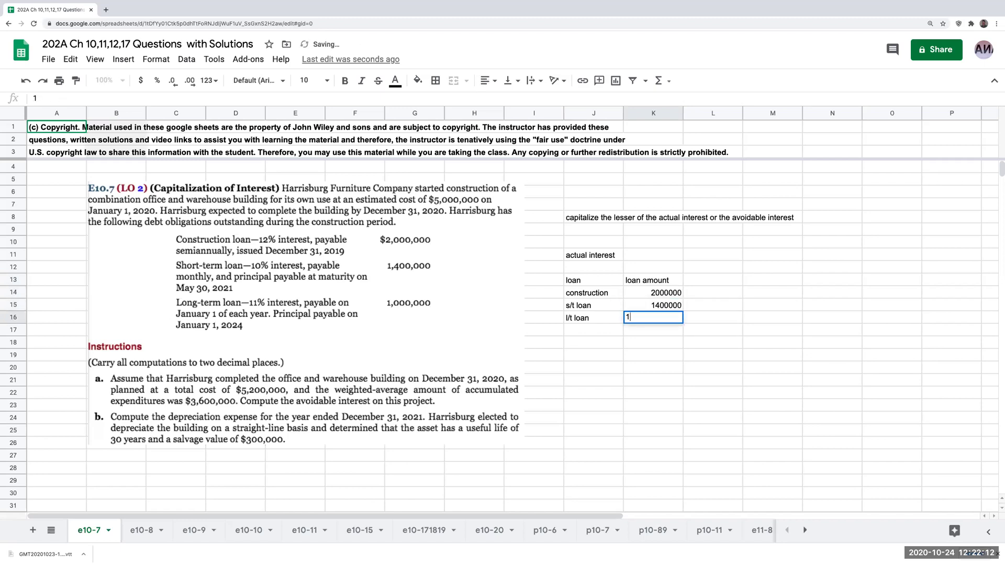
pyautogui.write('000000')
pyautogui.press('Return')
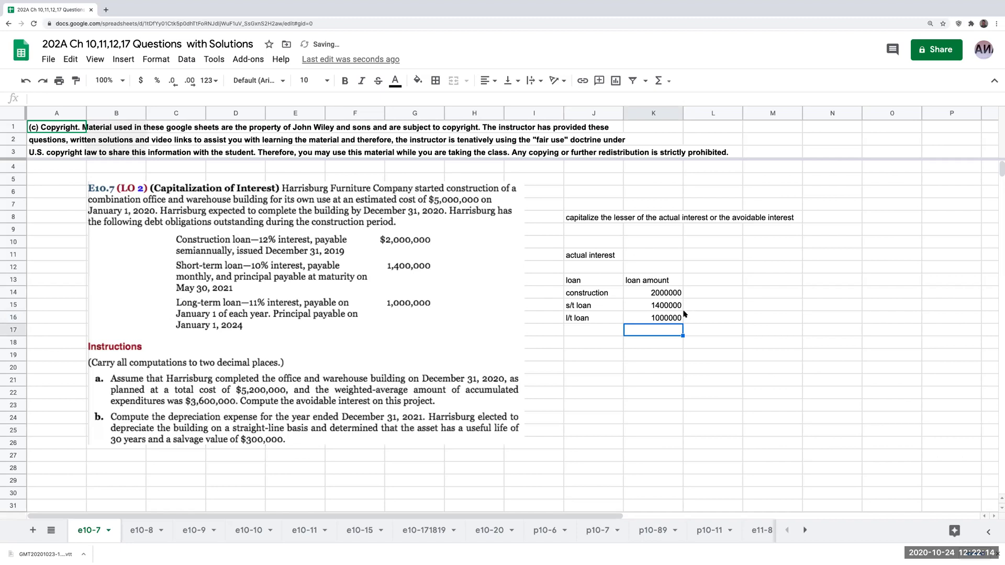
# - Format cells K14 to K17 as dollar currency with no decimal places
pyautogui.click(669, 303)
pyautogui.moveTo(668, 294); pyautogui.dragTo(662, 329)
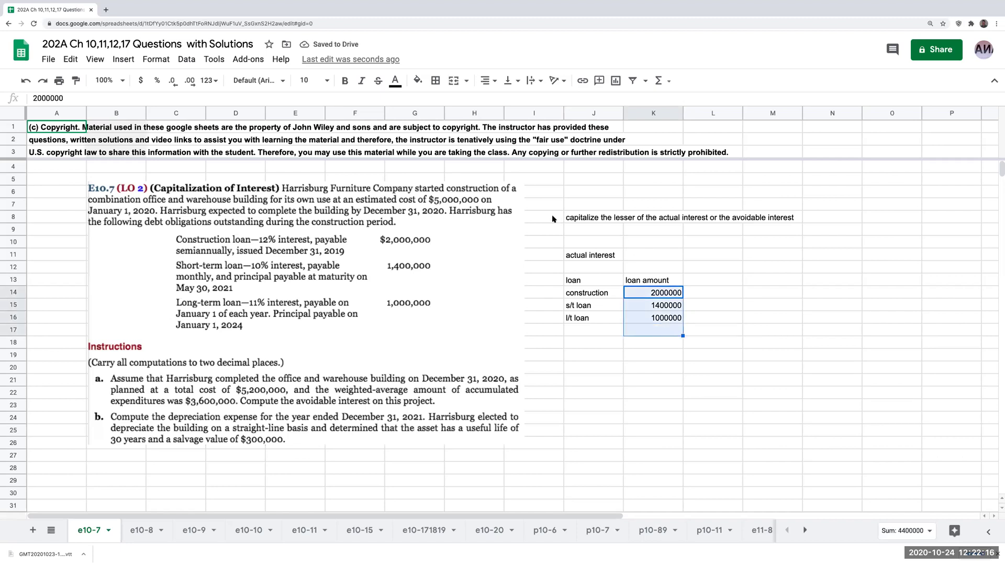
pyautogui.click(140, 80)
pyautogui.click(173, 80)
pyautogui.click(172, 80)
# - Add an "interest rate" column in L13 with .12 for construction, .1 for the s/t loan and .11 for the l/t loan
pyautogui.click(706, 283)
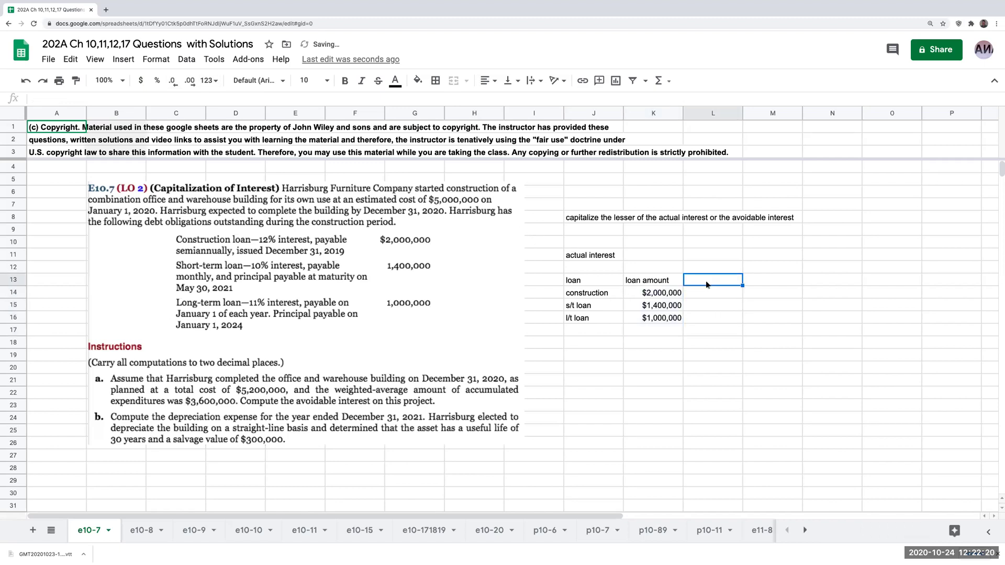
pyautogui.write('interest rate')
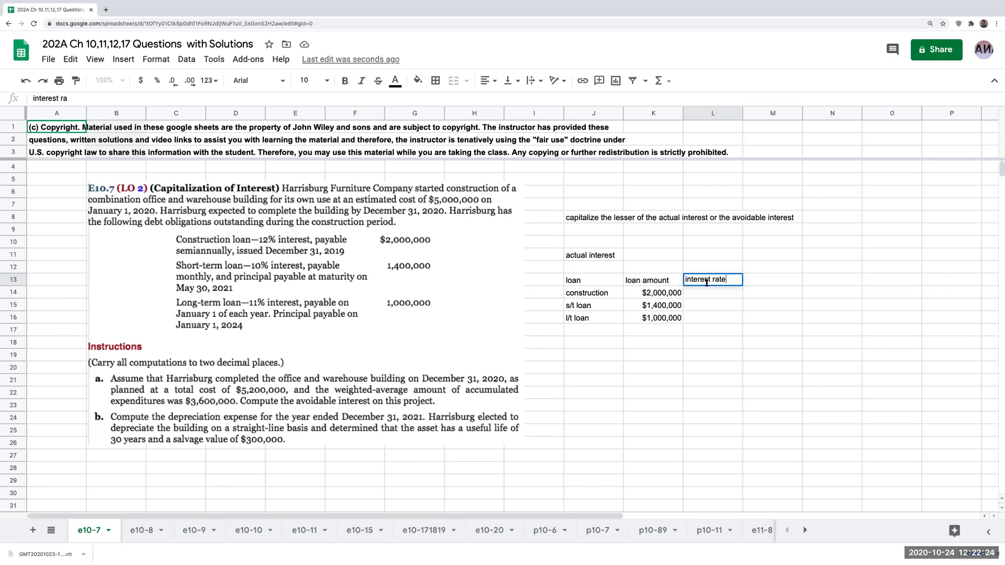
pyautogui.press('Return')
pyautogui.write('.12')
pyautogui.press('Return')
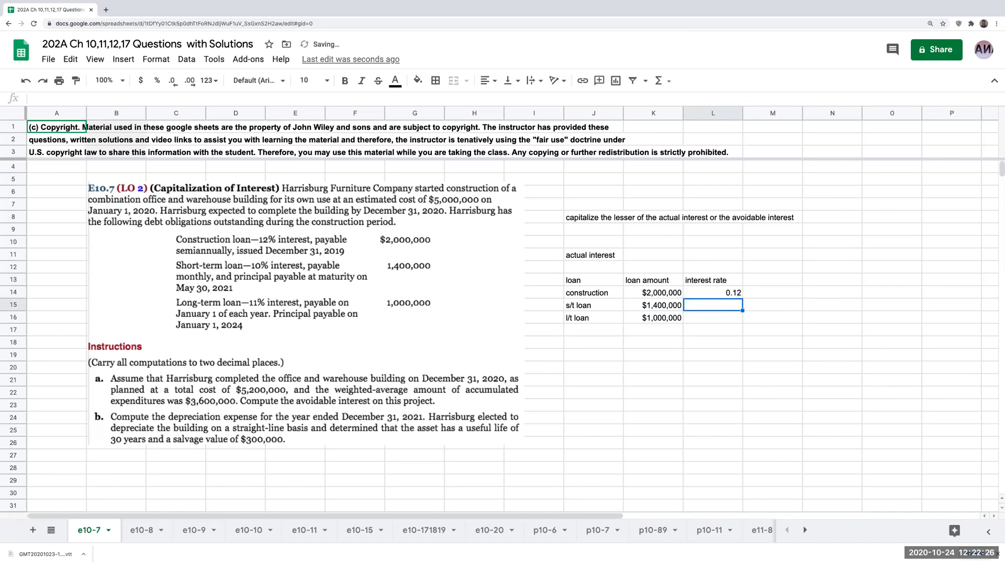
pyautogui.write('.1')
pyautogui.press('Return')
pyautogui.write('.11')
pyautogui.press('Return')
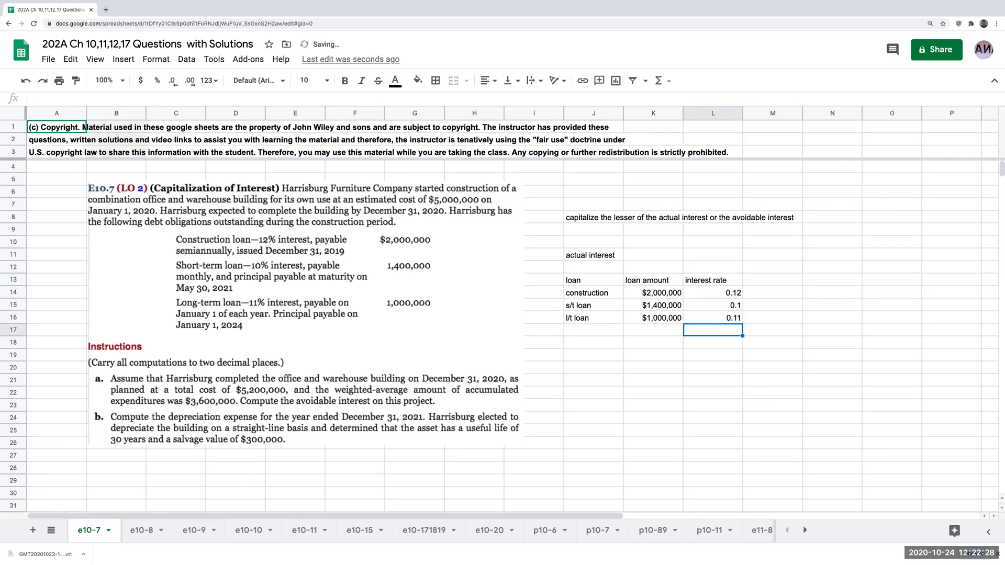
# - Add a "total interest" header in M13 and calculate the construction loan's interest in M14 as loan amount times interest rate
pyautogui.click(773, 305)
pyautogui.press('Up')
pyautogui.press('Up')
pyautogui.write('total interest')
pyautogui.press('Return')
pyautogui.write('+')
pyautogui.press('Left')
pyautogui.press('Left')
pyautogui.write('*')
pyautogui.press('Left')
pyautogui.press('Return')
# - Copy the total interest formula from M14 to the s/t loan and l/t loan rows
pyautogui.press('Up')
pyautogui.hotkey('ctrl', 'c')
pyautogui.press('Down')
pyautogui.hotkey('ctrl', 'v')
pyautogui.press('Down')
pyautogui.hotkey('ctrl', 'v')
# - Add up the three loans' total interest amounts in cell M17
pyautogui.press('Down')
pyautogui.write('+')
pyautogui.press('Up')
pyautogui.press('Up')
pyautogui.press('Up')
pyautogui.write('+')
pyautogui.press('Up')
pyautogui.write('+')
pyautogui.press('Up')
pyautogui.press('Up')
pyautogui.press('Return')
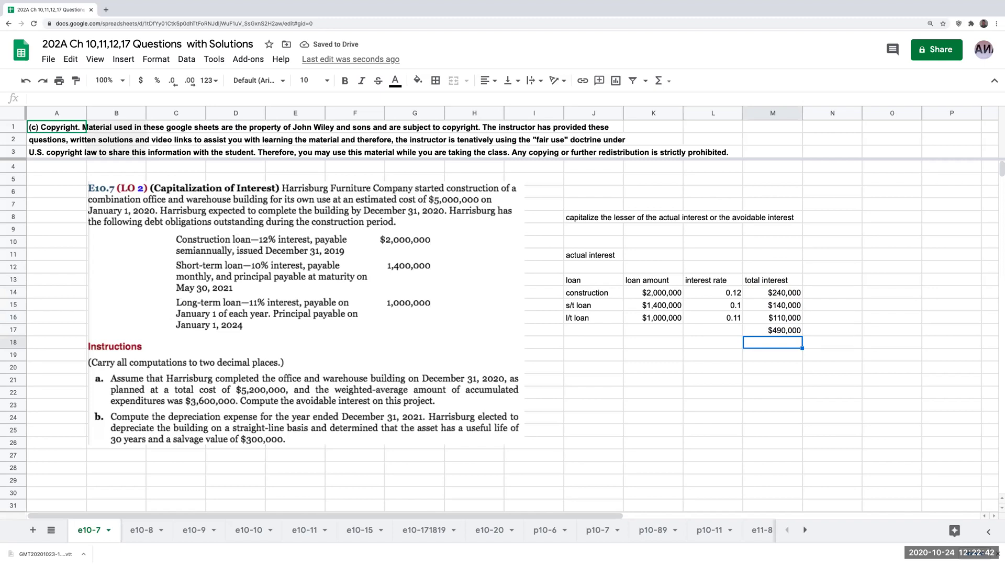
# - Add the section heading "avoidable interest" in cell J19
pyautogui.press('Left')
pyautogui.press('Left')
pyautogui.press('Down')
pyautogui.press('Left')
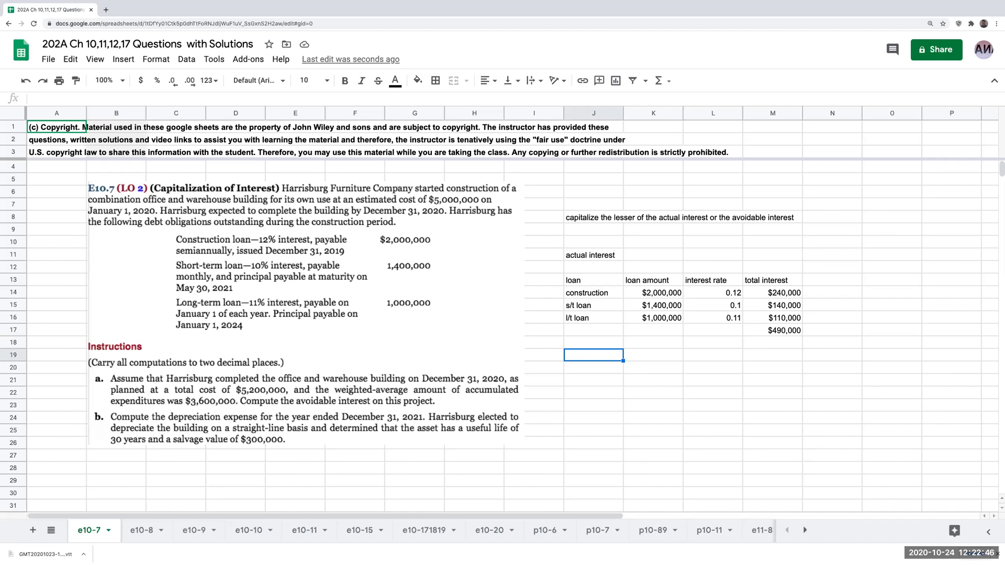
pyautogui.write('avoidab le')
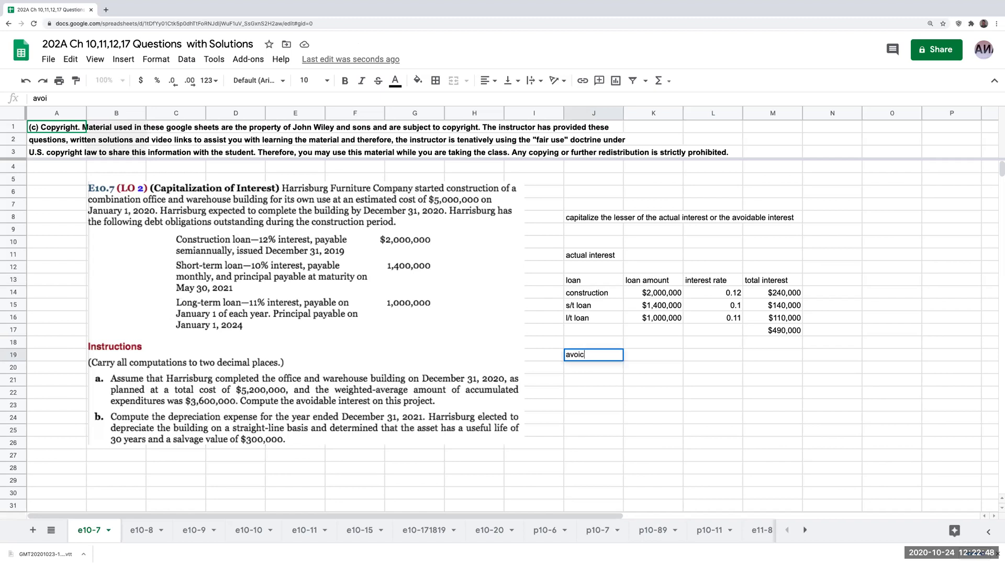
pyautogui.write(' interest')
pyautogui.press('Return')
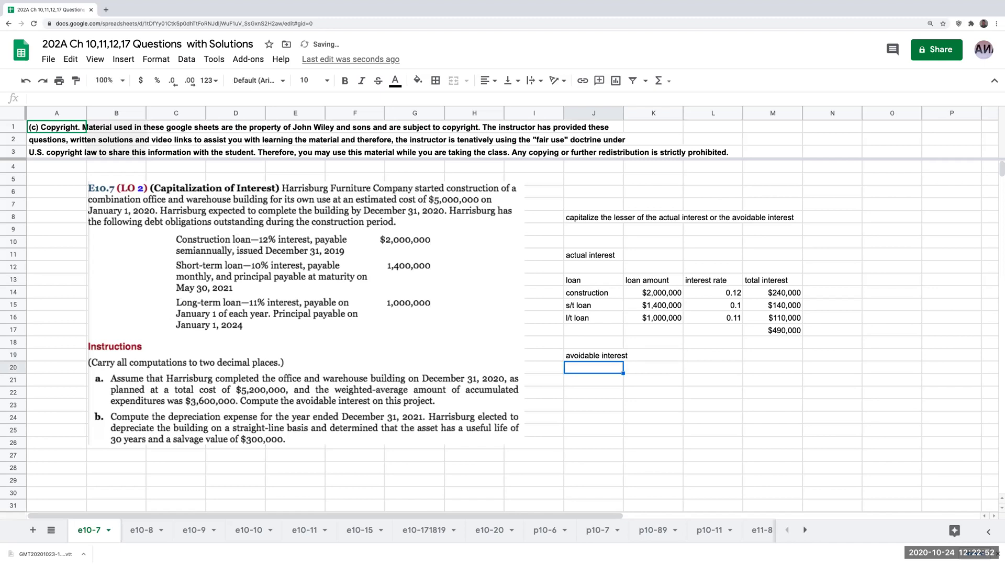
# - Enter the label "weighted average of accumulated expenditures" in cell J21
pyautogui.click(593, 381)
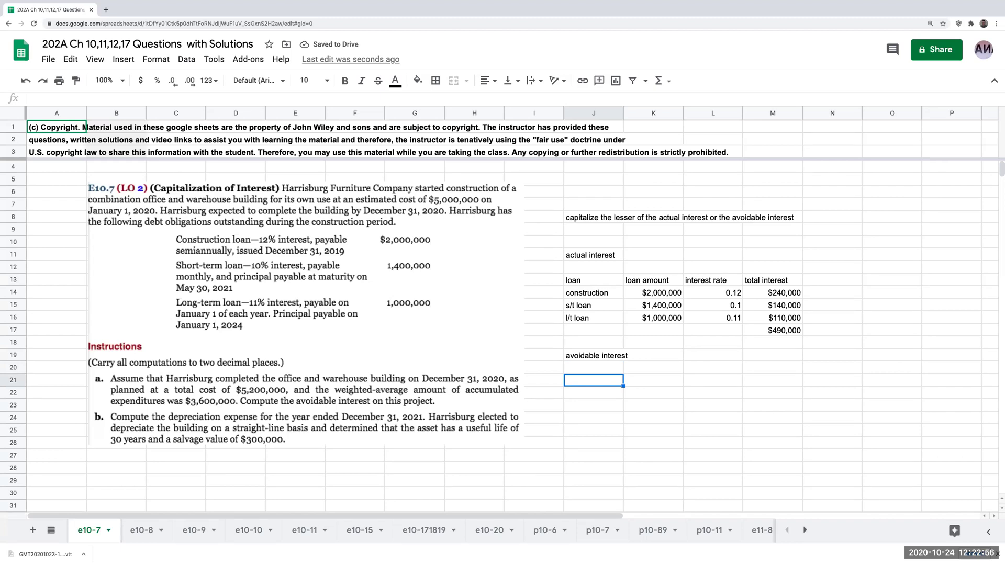
pyautogui.write('we')
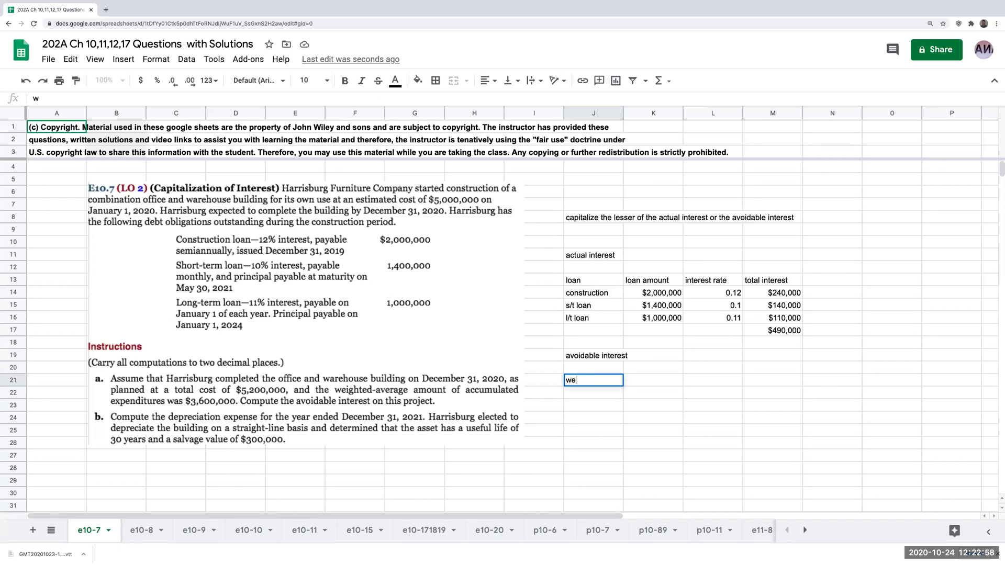
pyautogui.write('ighted average of ')
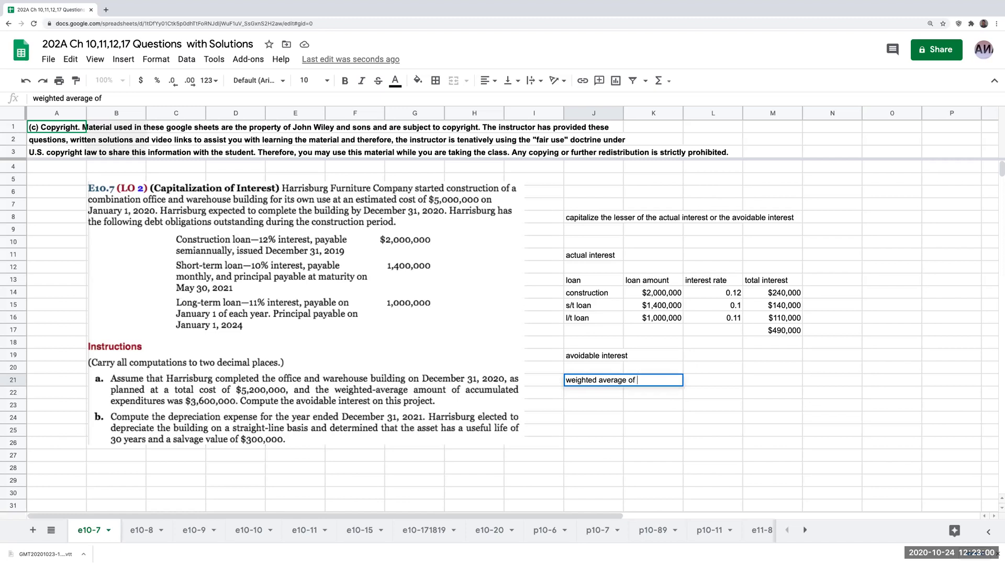
pyautogui.write('accumulated expenditures')
pyautogui.press('Return')
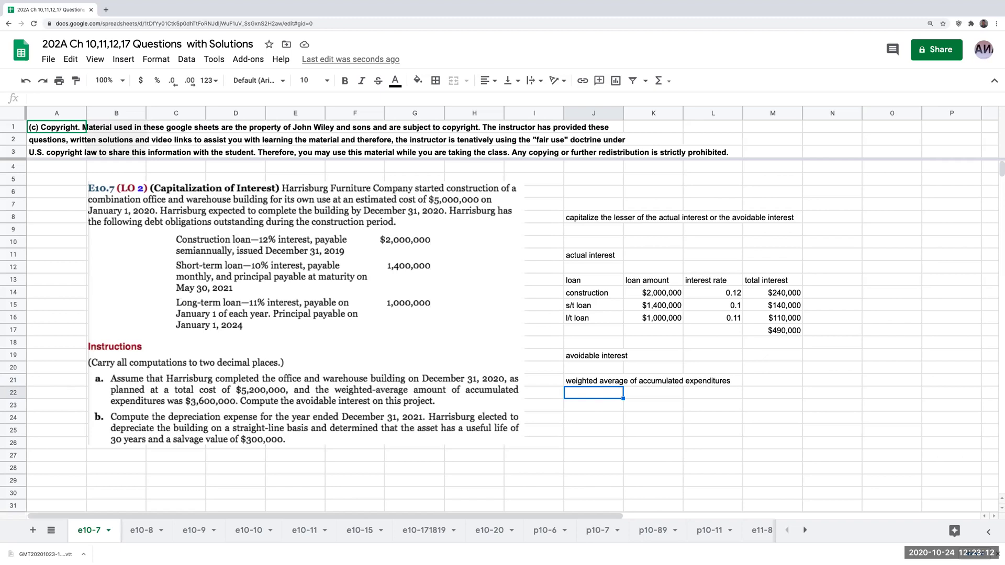
# - Enter 3600000 in cell J23 and format it as dollar currency with no decimal places
pyautogui.click(594, 405)
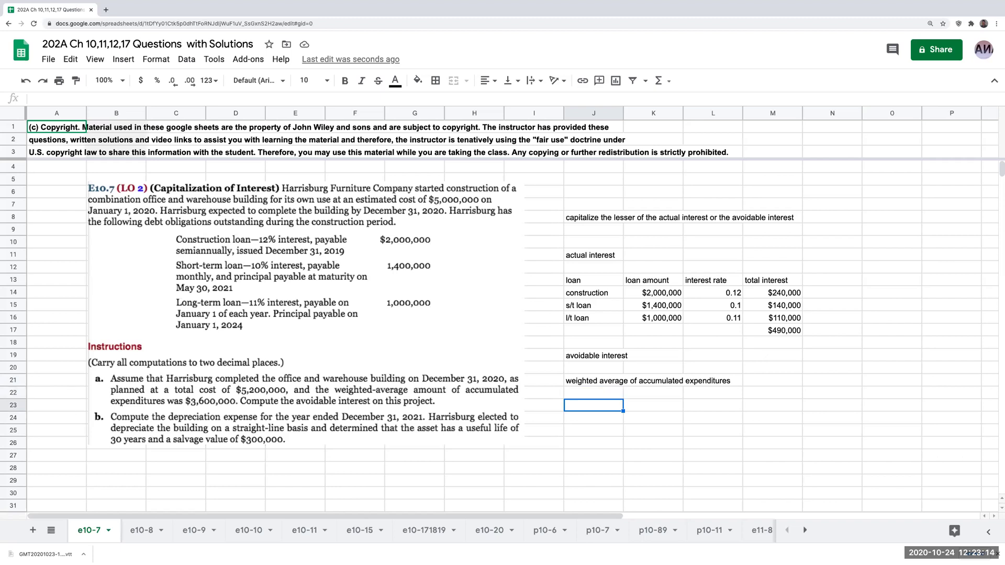
pyautogui.write('3600000')
pyautogui.press('Return')
pyautogui.press('Up')
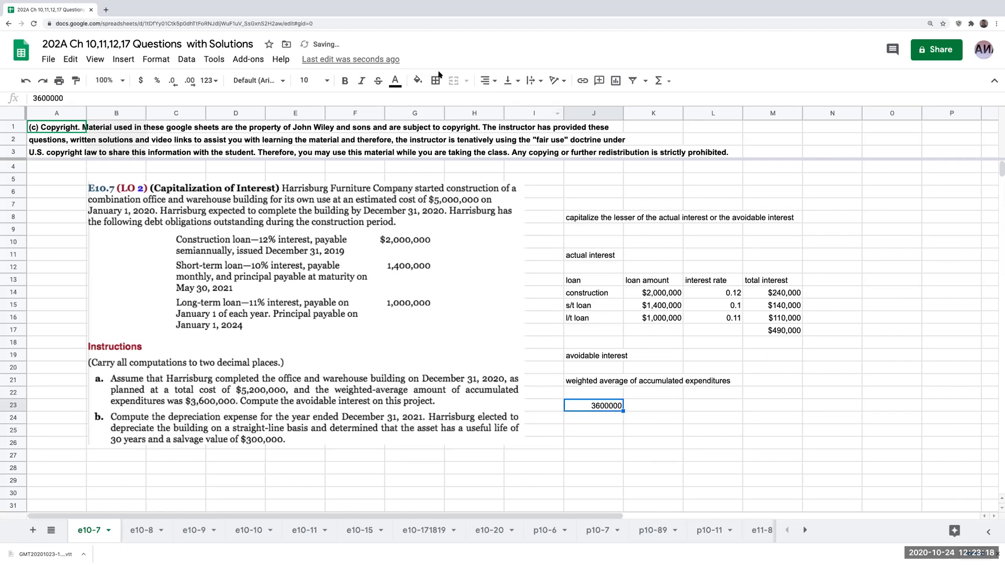
pyautogui.click(141, 81)
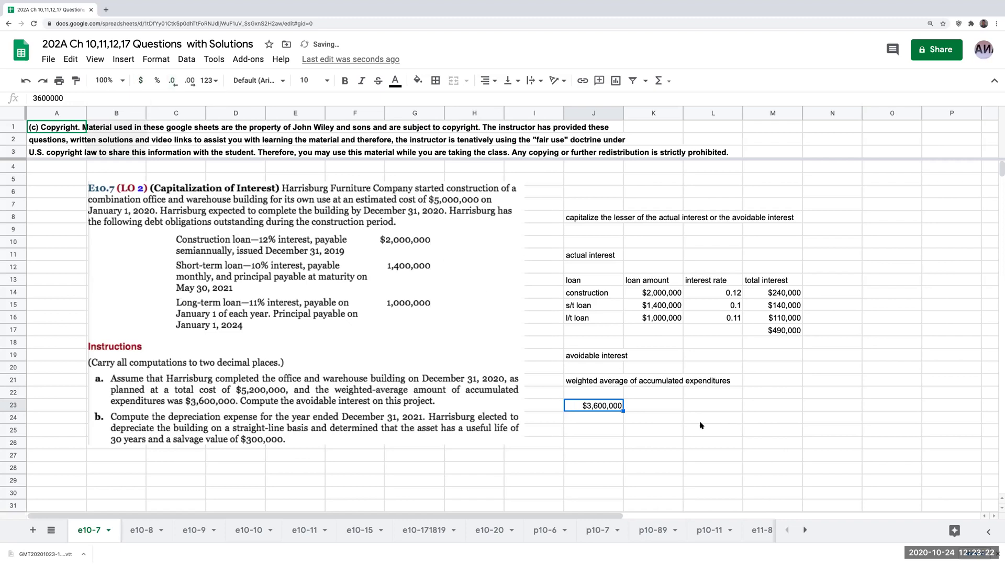
pyautogui.press('Right')
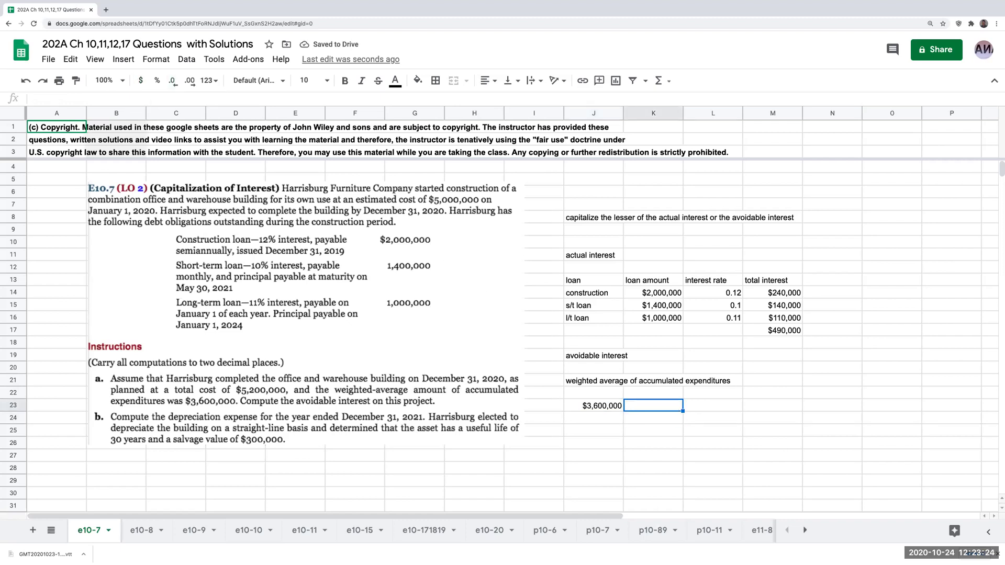
# - Move the 3,600,000 weighted-average expenditures amount from cell J23 to cell K23
pyautogui.press('Left')
pyautogui.press('Right')
pyautogui.press('Right')
pyautogui.press('Left')
pyautogui.press('Left')
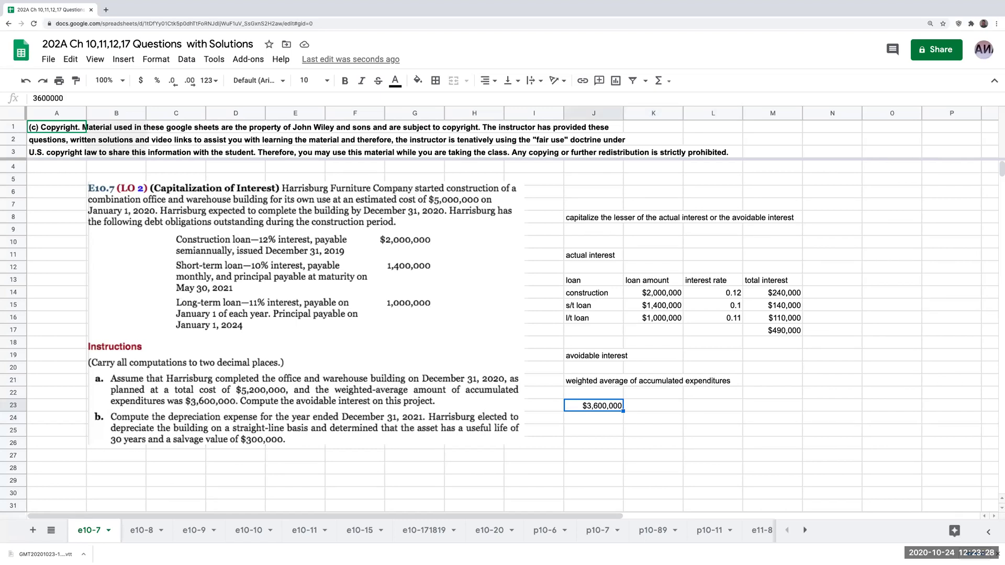
pyautogui.hotkey('ctrl', 'x')
pyautogui.press('Right')
pyautogui.hotkey('ctrl', 'v')
pyautogui.press('Right')
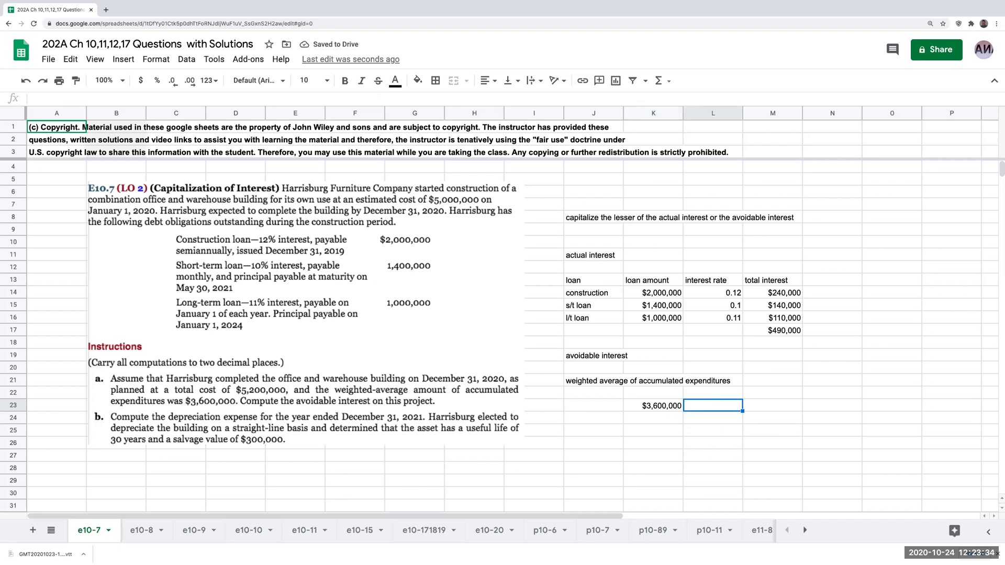
pyautogui.press('Left')
# - Link cell J25 to the "construction" loan label in J14
pyautogui.click(653, 430)
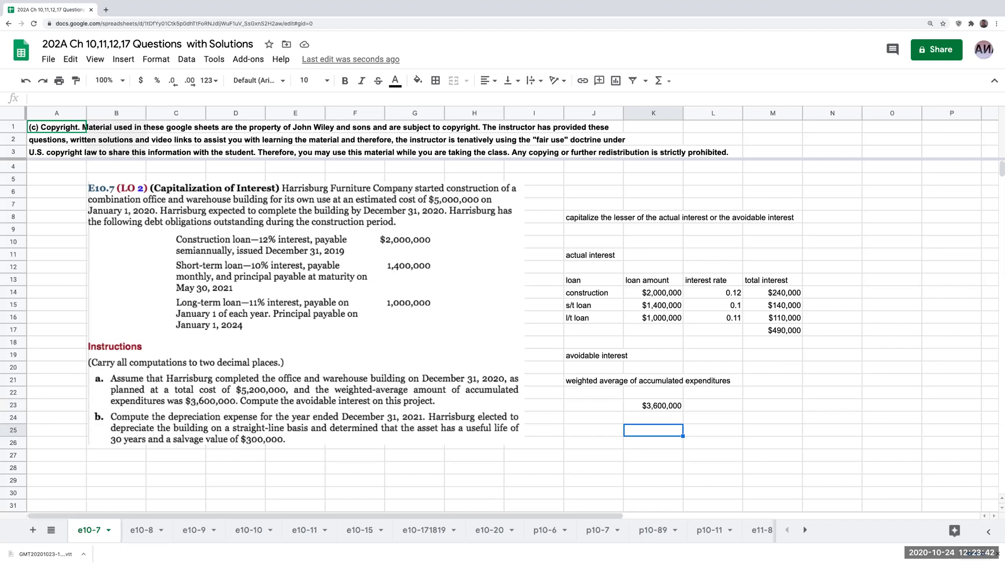
pyautogui.press('Left')
pyautogui.write('+')
pyautogui.press('Up')
pyautogui.press('Up')
pyautogui.press('Up')
pyautogui.press('Up')
pyautogui.press('Up')
pyautogui.press('Up')
pyautogui.press('Up')
pyautogui.press('Up')
pyautogui.press('Up')
pyautogui.press('Up')
pyautogui.press('Up')
pyautogui.press('Return')
# - Link cell K25 to the construction loan amount in K14
pyautogui.click(654, 430)
pyautogui.write('+')
pyautogui.press('Up')
pyautogui.press('Up')
pyautogui.press('Up')
pyautogui.press('Up')
pyautogui.press('Up')
pyautogui.press('Up')
pyautogui.press('Up')
pyautogui.press('Up')
pyautogui.press('Up')
pyautogui.press('Up')
pyautogui.press('Up')
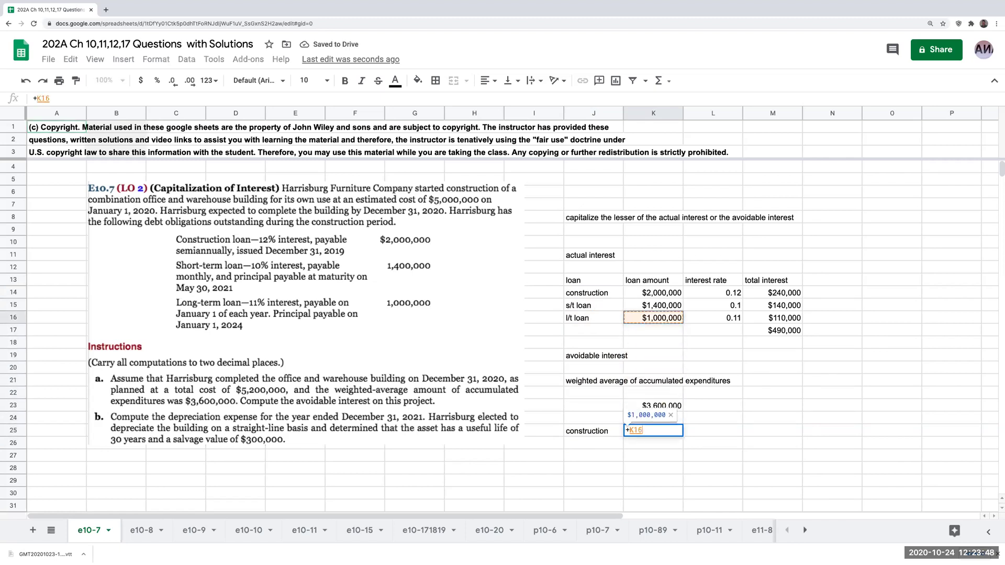
pyautogui.press('Tab')
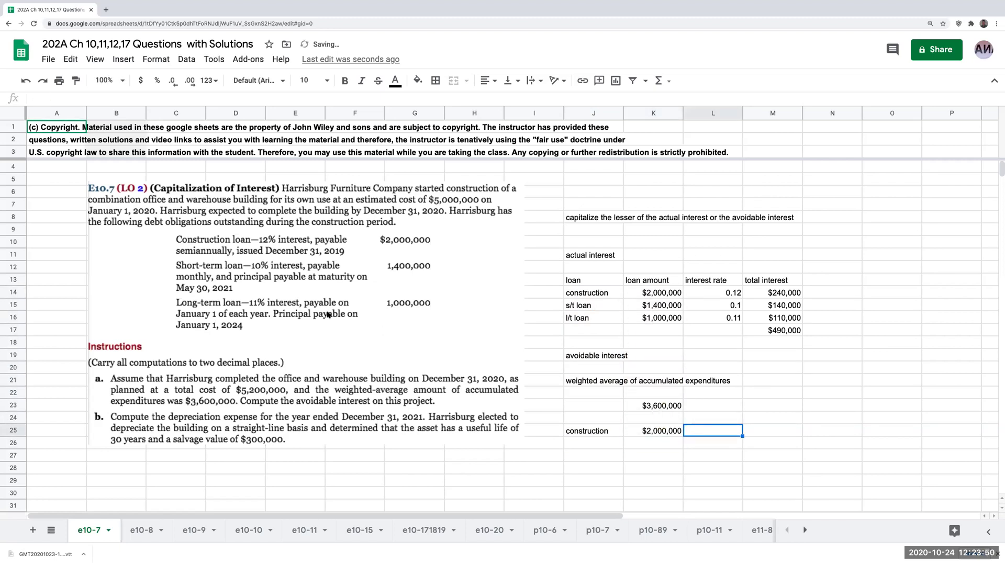
# - Enter the rate 0.12 in L25 and calculate the construction loan's interest in M25 as K25 times L25
pyautogui.write('0.12')
pyautogui.press('Tab')
pyautogui.write('=K25*L25')
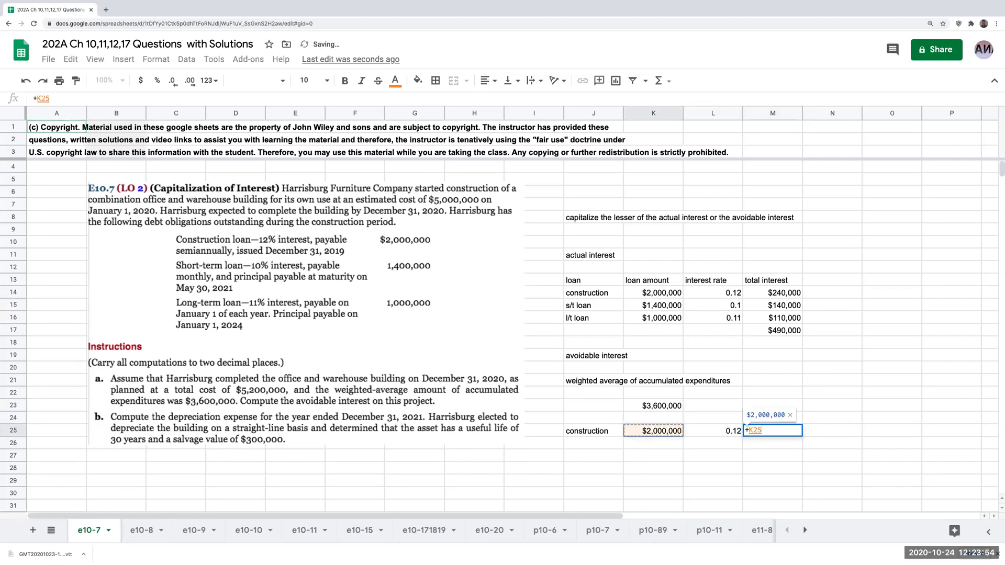
pyautogui.press('Return')
pyautogui.press('Left')
pyautogui.press('Left')
pyautogui.press('Left')
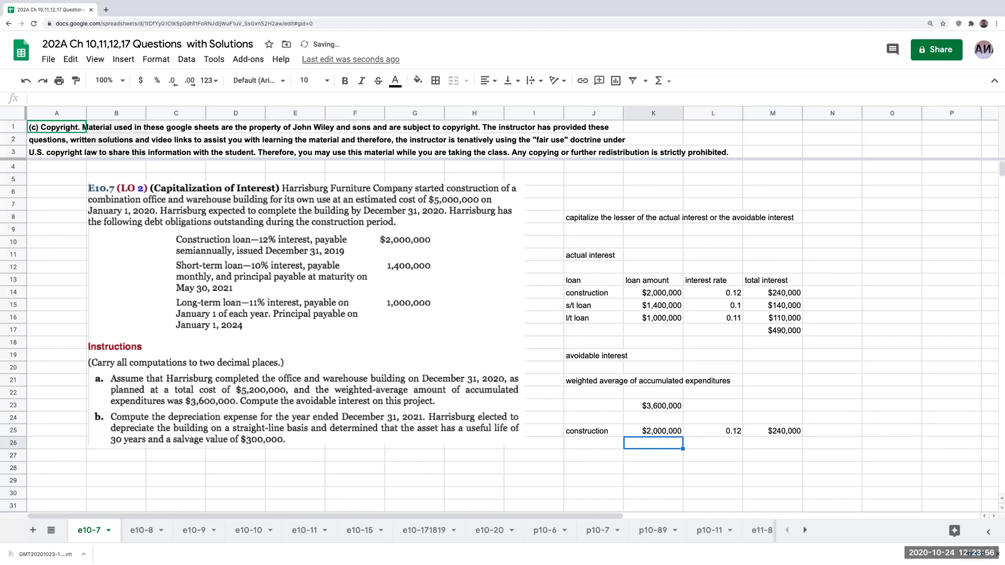
# - Enter 1600000 in cell K26 and format it as dollar currency with no decimal places
pyautogui.press('Right')
pyautogui.press('Up')
pyautogui.press('Up')
pyautogui.press('Up')
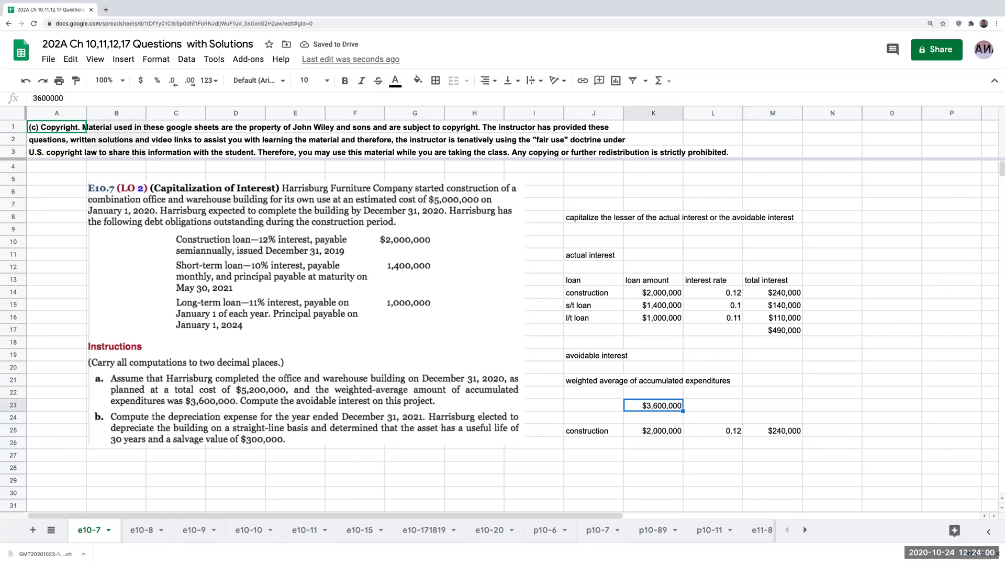
pyautogui.click(653, 431)
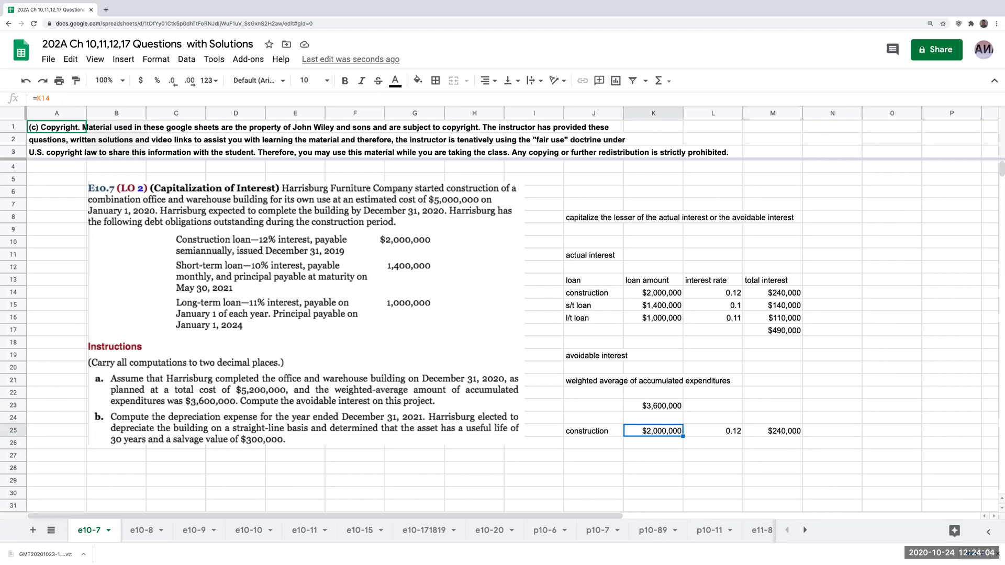
pyautogui.press('Down')
pyautogui.write('1600')
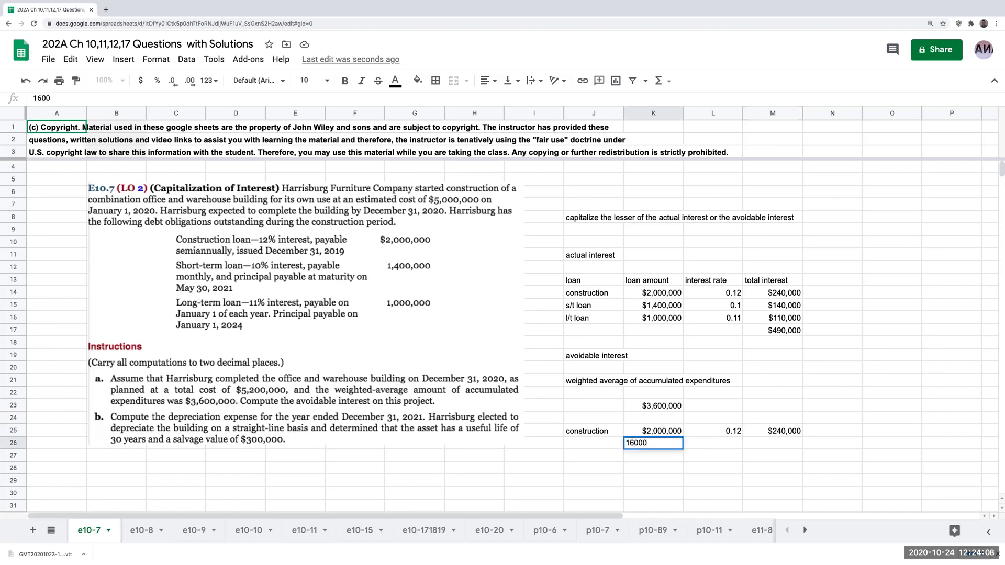
pyautogui.write('000')
pyautogui.press('Return')
pyautogui.press('Up')
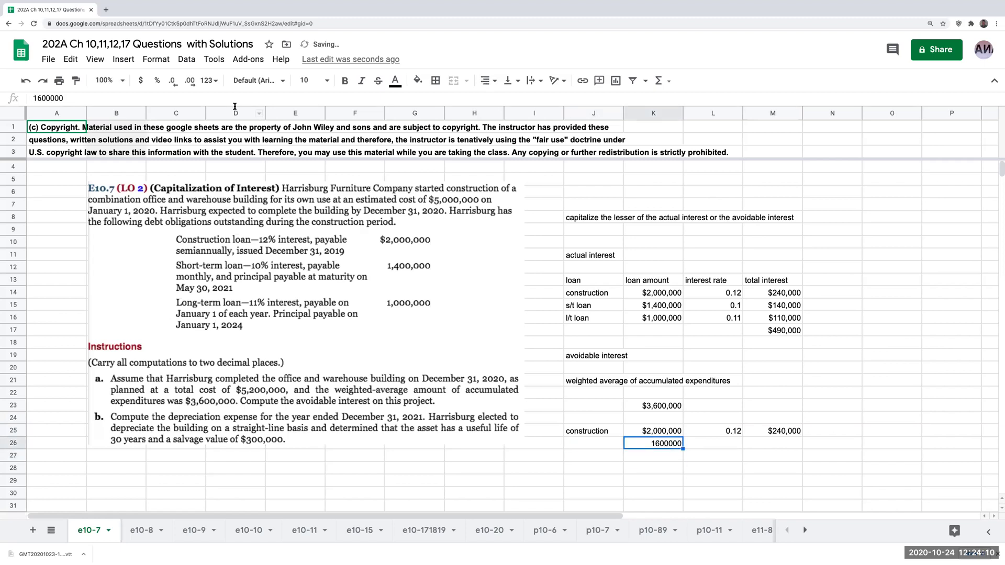
pyautogui.click(141, 80)
pyautogui.click(172, 80)
pyautogui.click(172, 80)
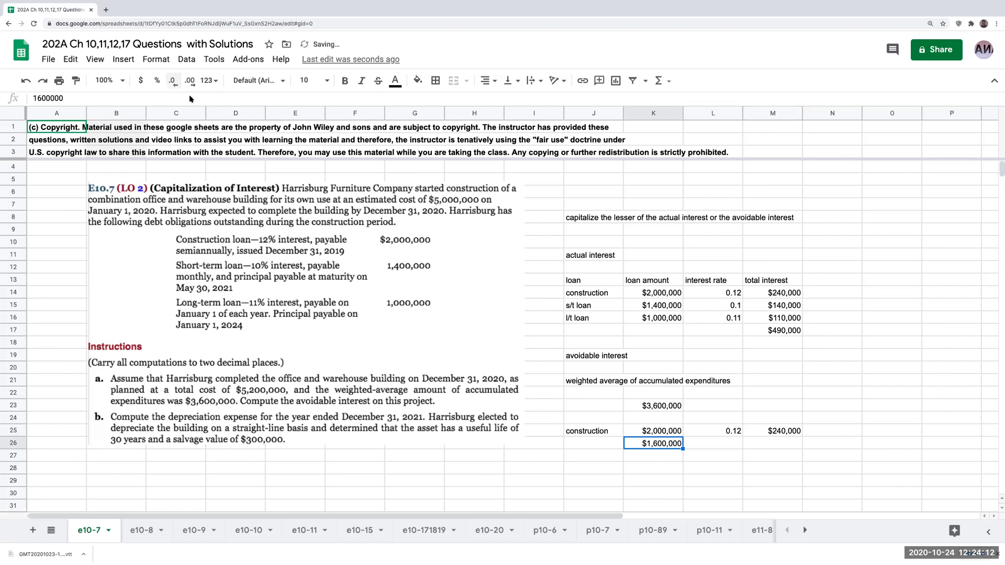
# - Enter the label "remaining amount" in cell J26, beside the 1,600,000 figure
pyautogui.click(606, 445)
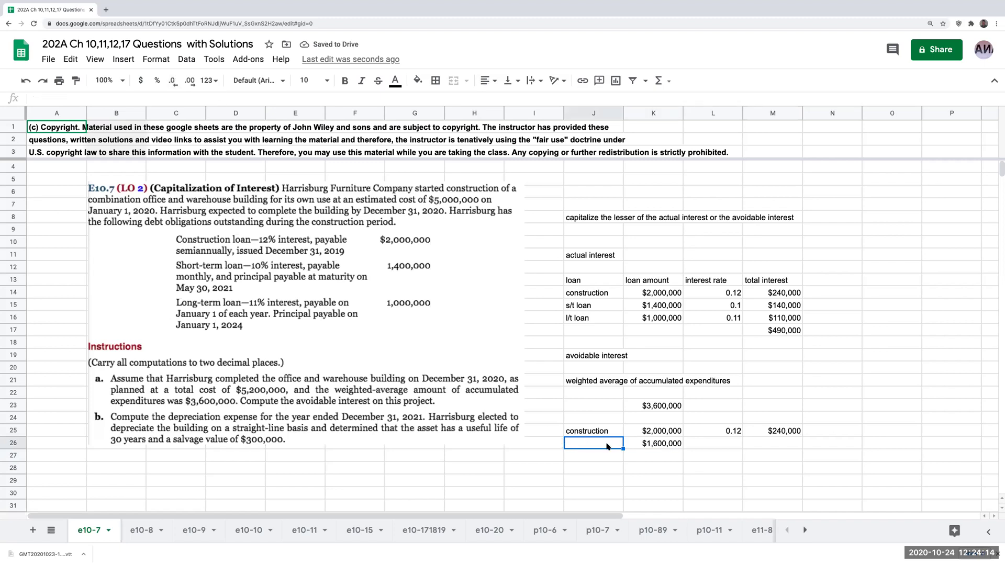
pyautogui.write('remaining amount')
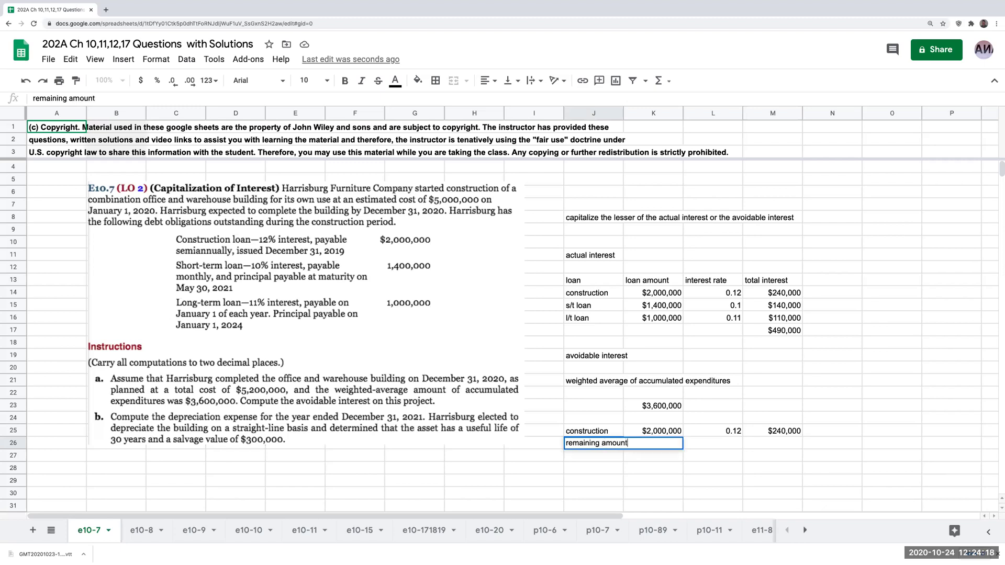
pyautogui.hotkey('ctrl', 'Return')
pyautogui.click(653, 444)
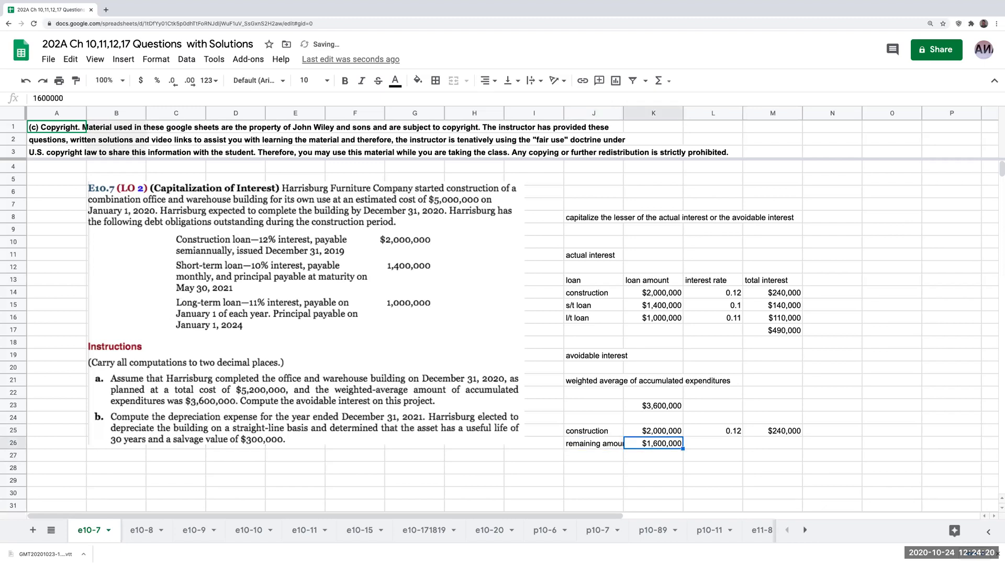
pyautogui.click(713, 443)
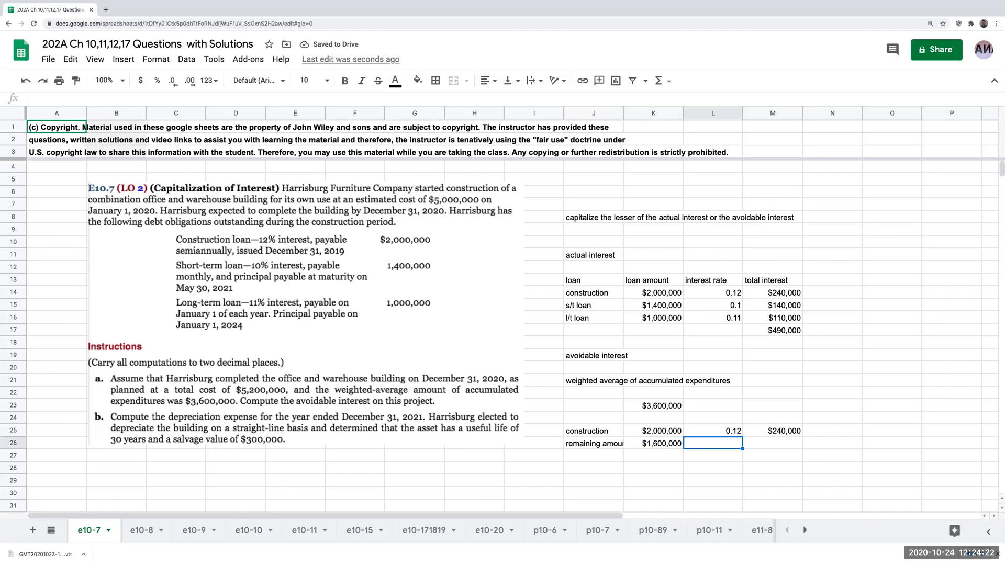
pyautogui.click(654, 443)
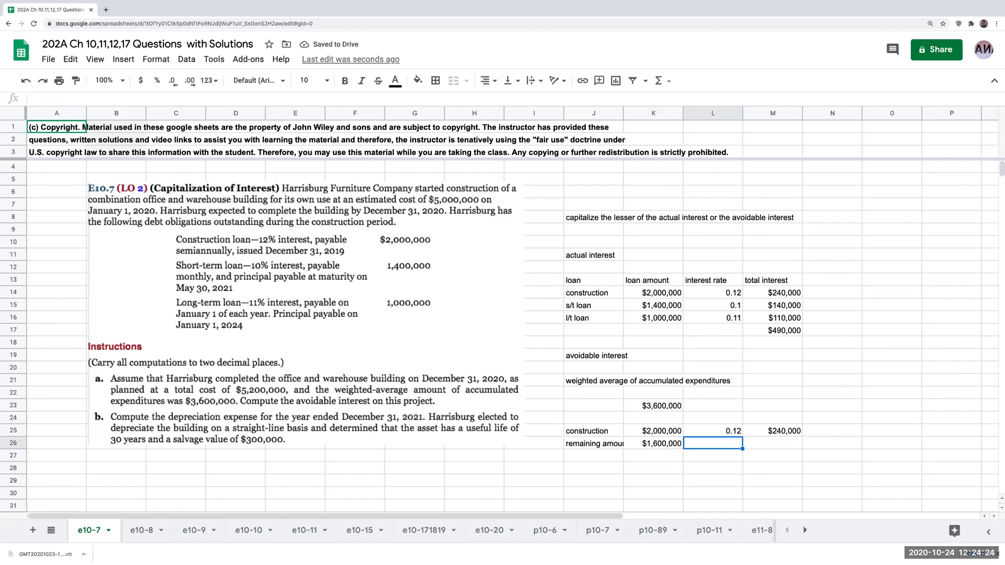
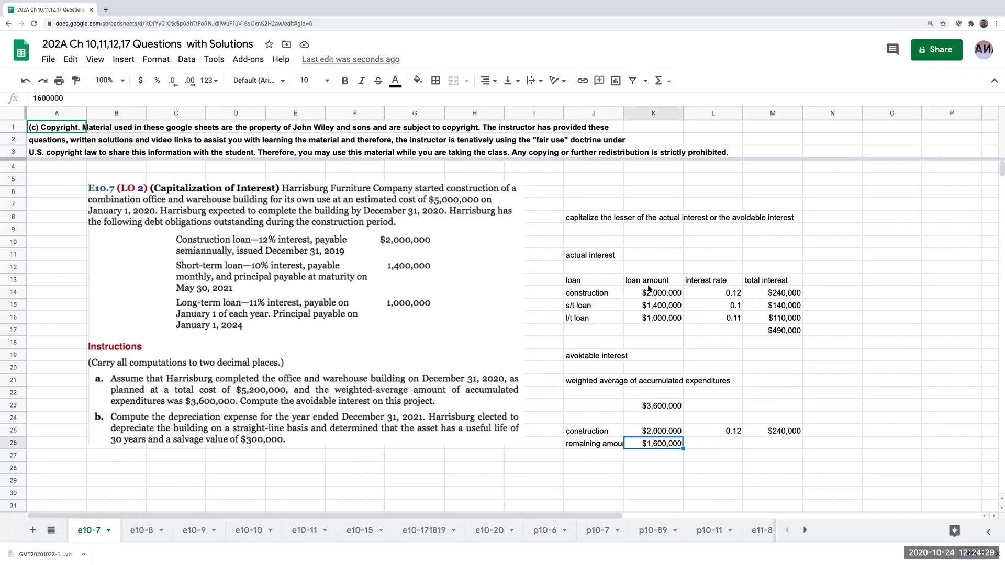
# - Sum the three loan amounts K14:K16 in cell K17
pyautogui.click(659, 329)
pyautogui.write('=sum(')
pyautogui.press('Up')
pyautogui.press('Up')
pyautogui.press('Up')
pyautogui.hotkey('shift', 'Down')
pyautogui.hotkey('shift', 'Down')
pyautogui.press('Return')
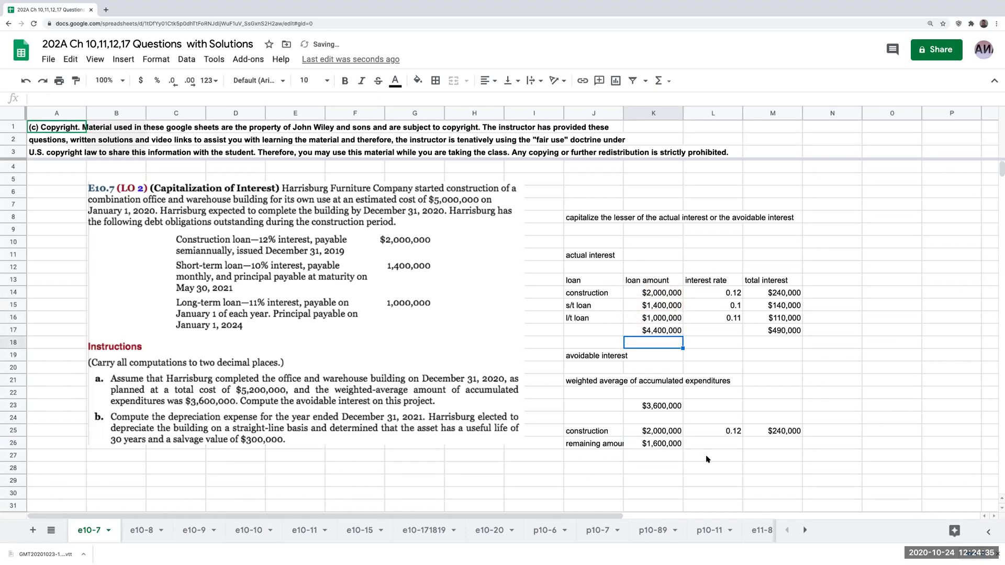
# - Fill the empty interest rate cell L26 for the remaining amount with yellow
pyautogui.click(675, 306)
pyautogui.click(669, 318)
pyautogui.click(664, 444)
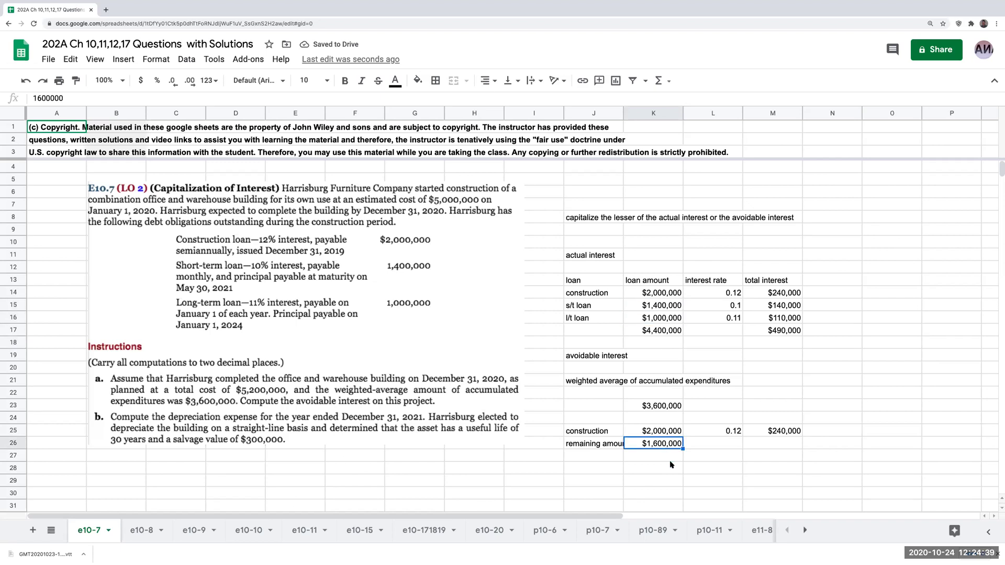
pyautogui.scroll(-2, 671, 459)
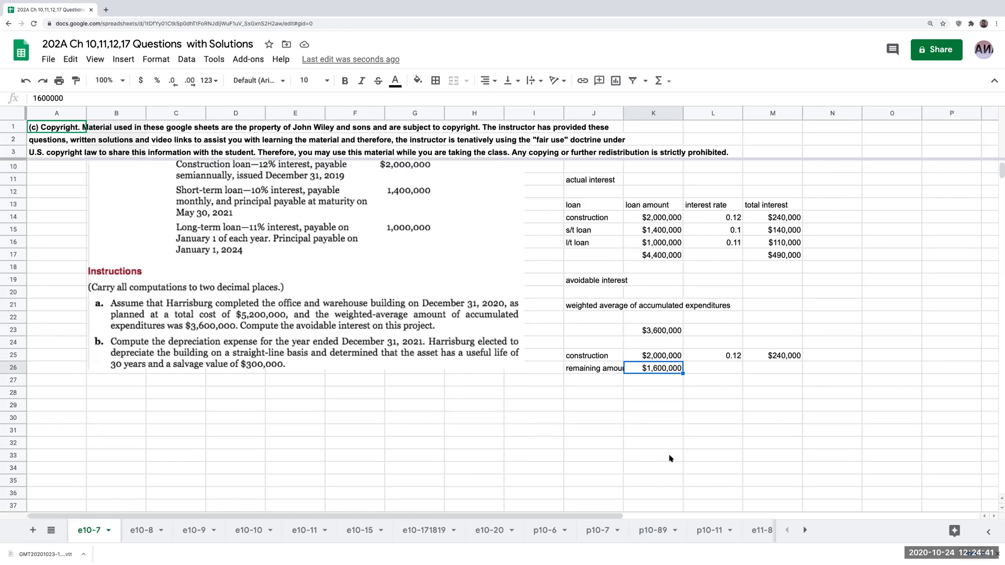
pyautogui.click(716, 367)
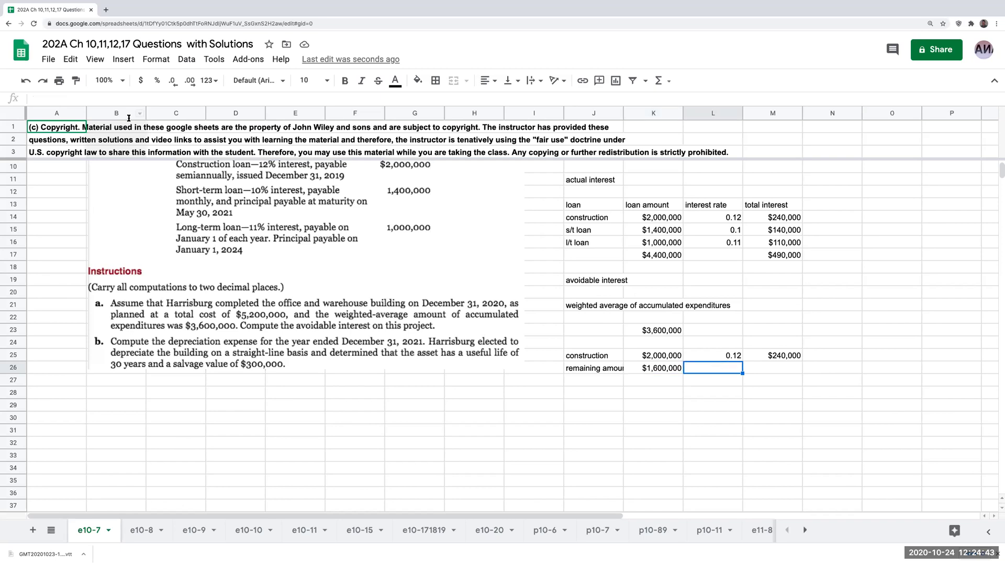
pyautogui.click(419, 82)
pyautogui.click(462, 137)
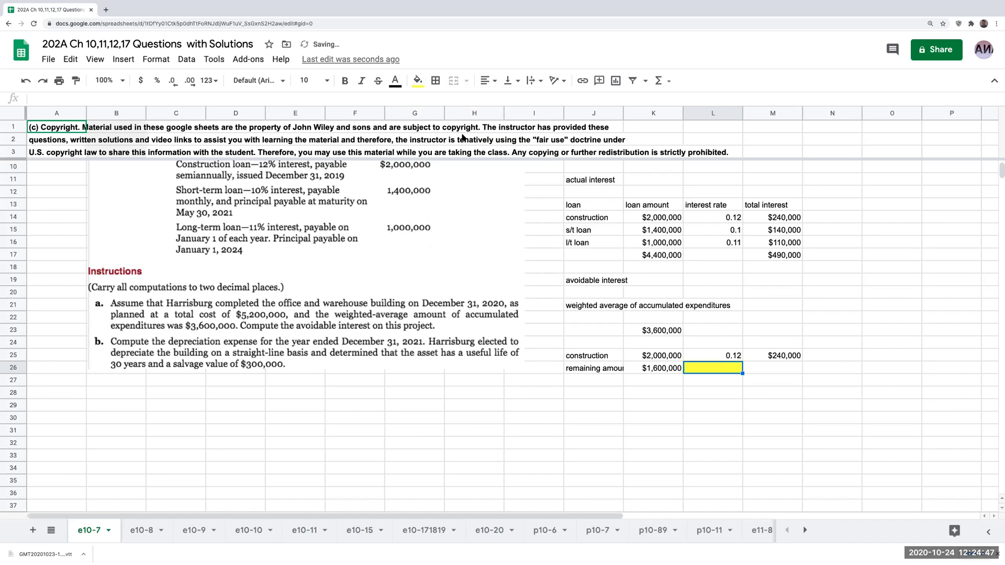
# - Link F29:I30 to the s/t and l/t loan rows J15:M16, bringing in label, amount, interest rate and total interest
pyautogui.click(371, 410)
pyautogui.write('+')
pyautogui.click(592, 234)
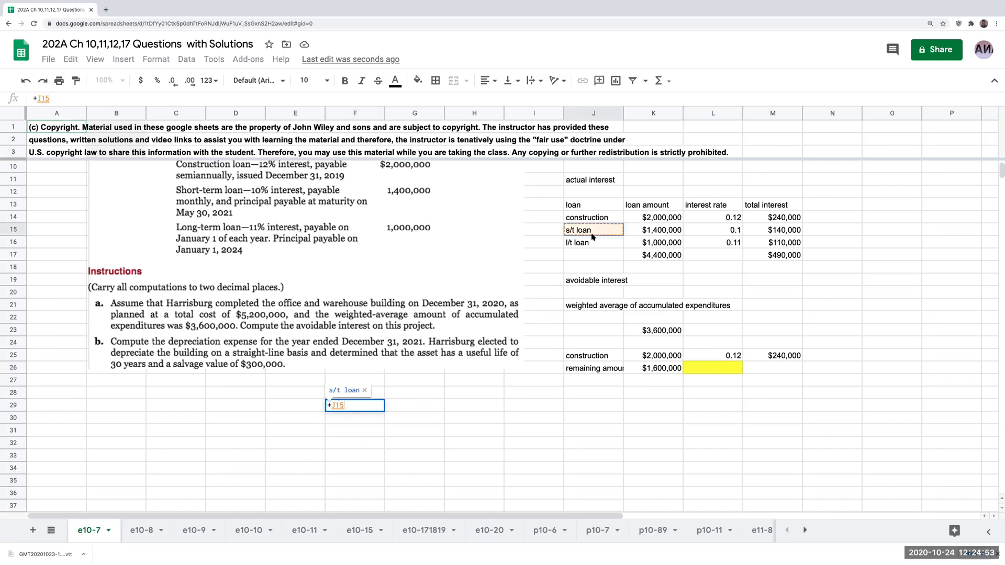
pyautogui.press('Return')
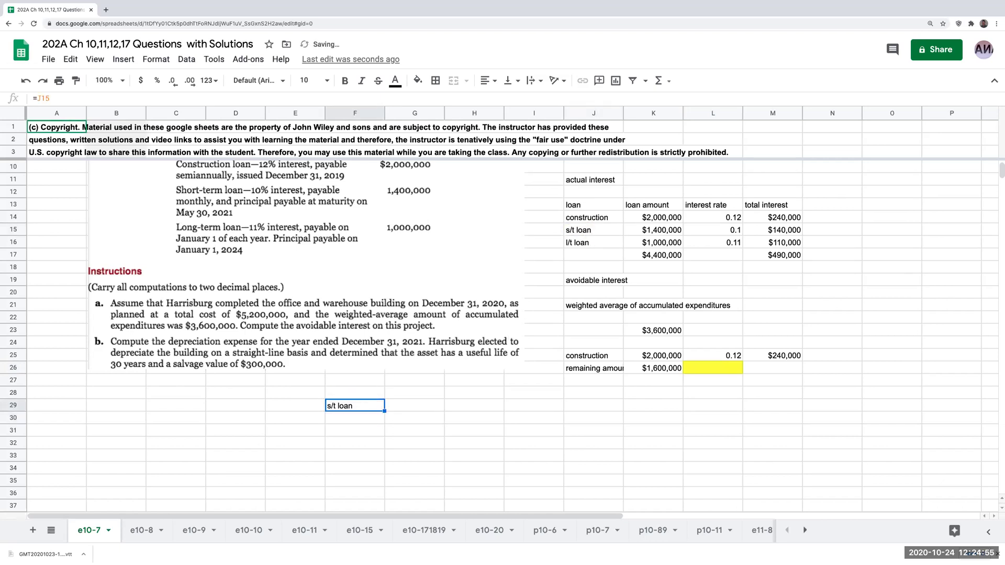
pyautogui.moveTo(384, 412); pyautogui.dragTo(372, 419)
pyautogui.click(414, 405)
pyautogui.write('$1,400,000 $1,000,000')
pyautogui.click(475, 406)
pyautogui.write('0.1 0.11')
pyautogui.click(534, 406)
pyautogui.write('$140,000 $110,000')
pyautogui.click(474, 419)
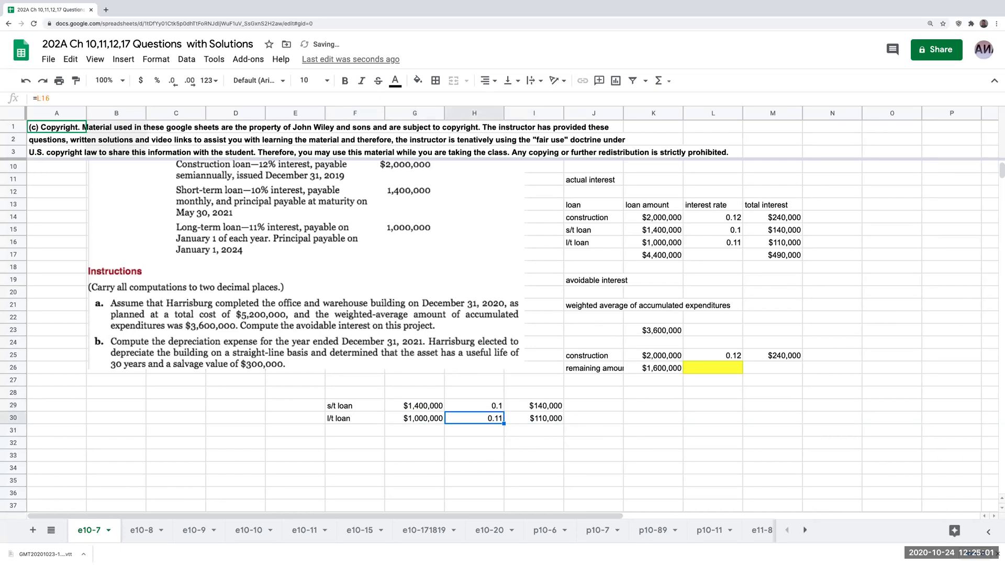
# - Sum the two loan amounts G29:G30 in G31 and add a top border across F31:I31
pyautogui.click(415, 431)
pyautogui.write('=sum(G29:G30)')
pyautogui.press('Return')
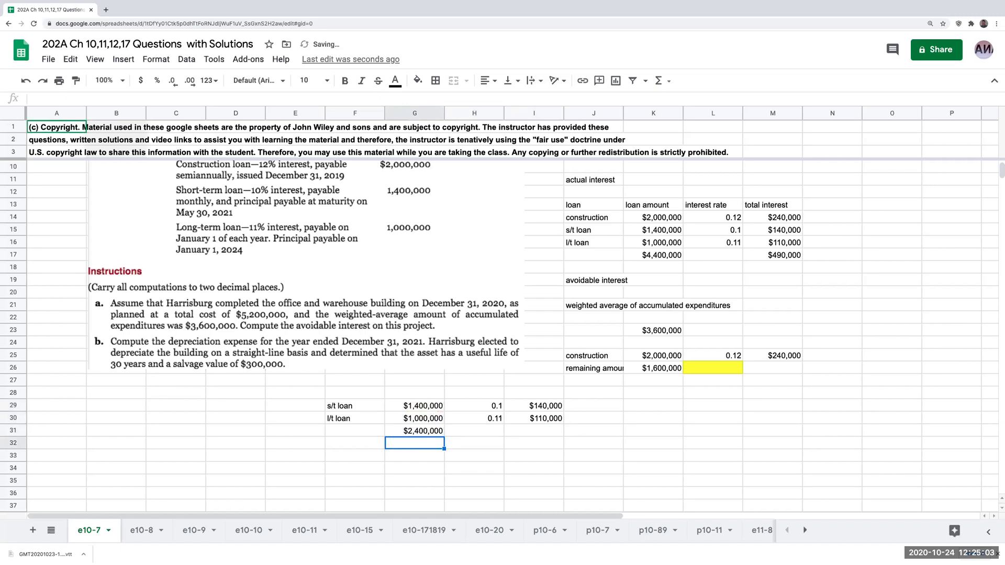
pyautogui.moveTo(375, 434); pyautogui.dragTo(517, 430)
pyautogui.click(435, 80)
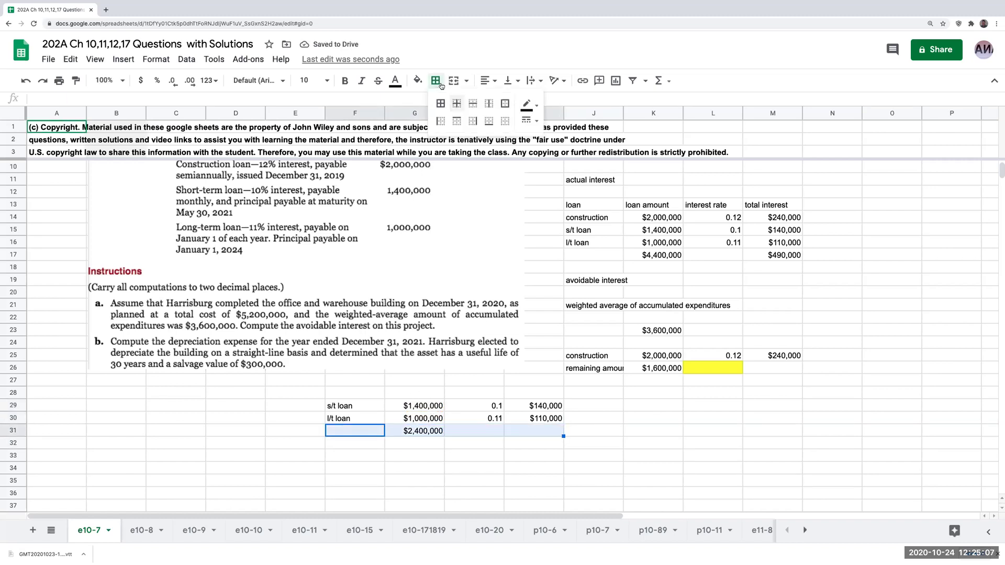
pyautogui.click(456, 119)
pyautogui.click(569, 414)
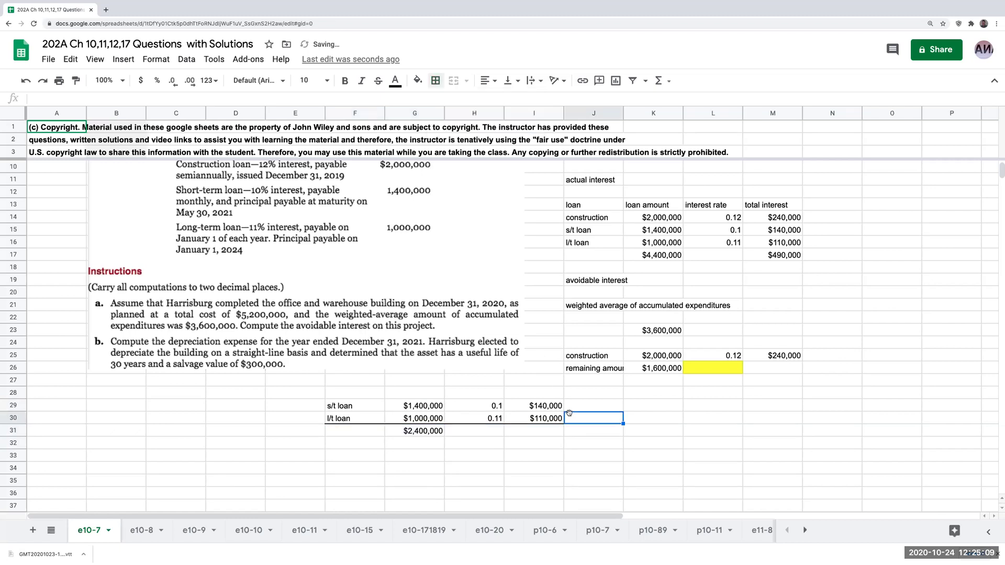
# - Add the s/t and l/t loans' interest amounts I29 and I30 in cell I31
pyautogui.press('Down')
pyautogui.press('Left')
pyautogui.write('=I29+I30')
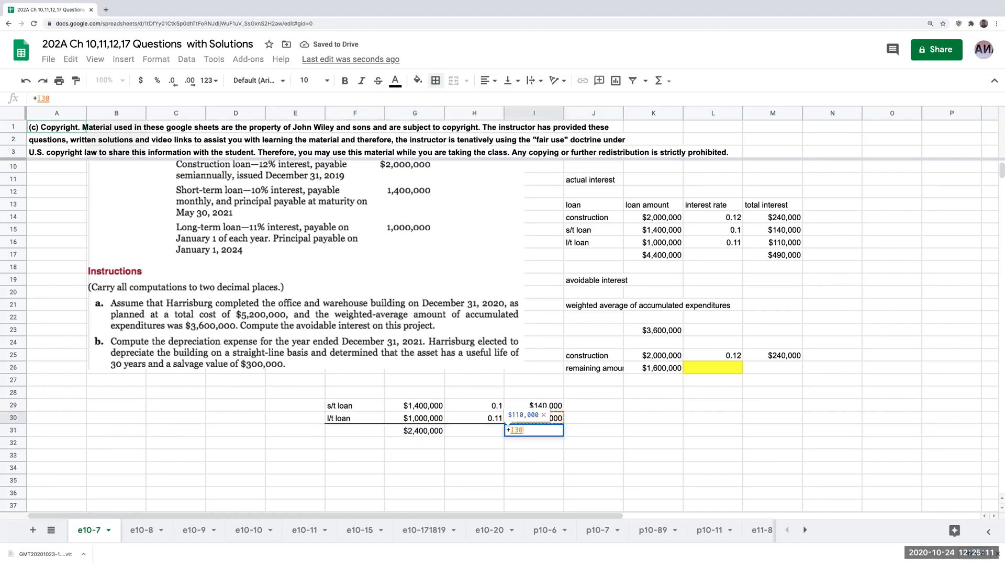
pyautogui.press('Return')
pyautogui.press('Left')
pyautogui.press('Left')
pyautogui.press('Left')
pyautogui.press('Down')
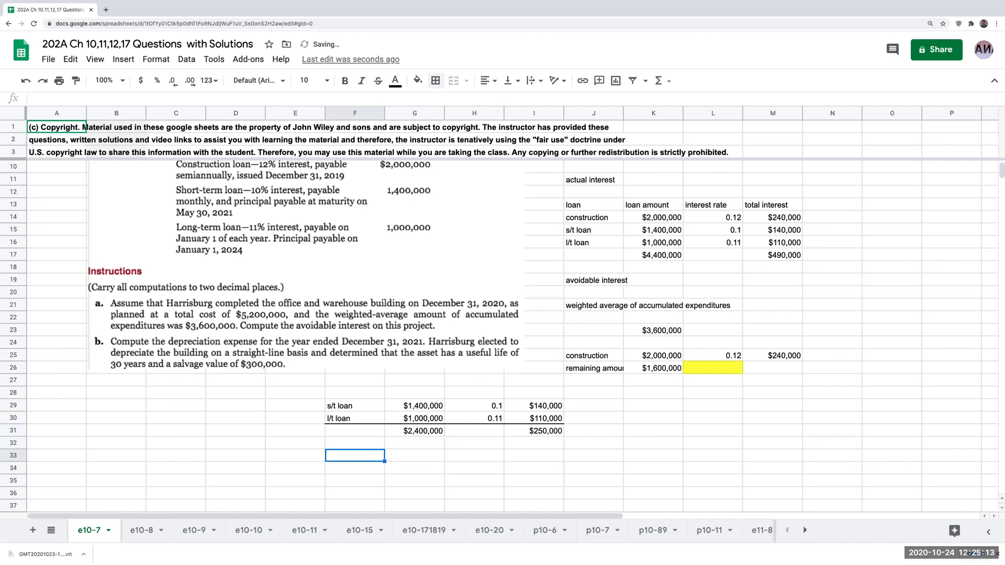
pyautogui.write('weighted av')
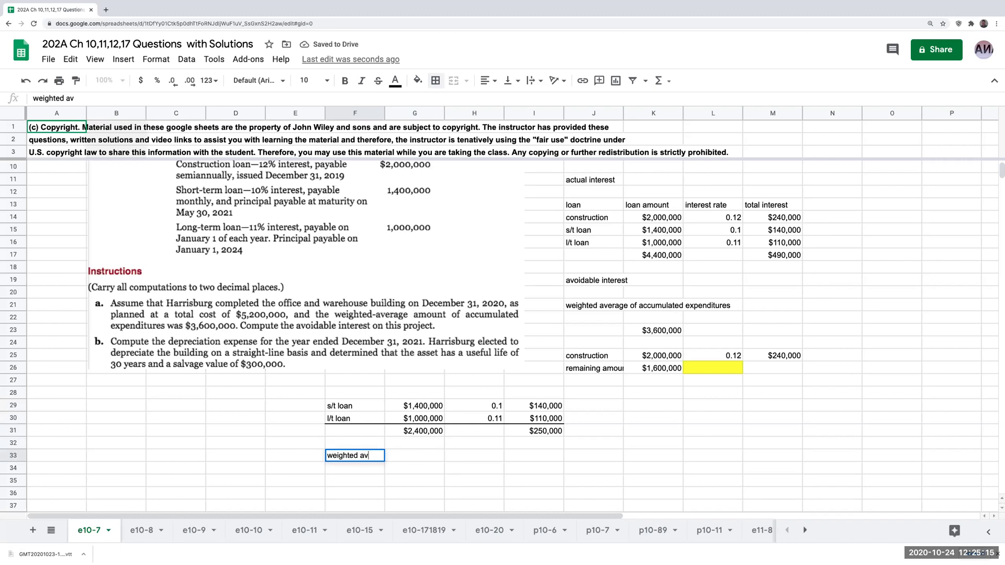
pyautogui.press('BackSpace')
pyautogui.press('BackSpace')
pyautogui.press('BackSpace')
pyautogui.press('BackSpace')
pyautogui.press('BackSpace')
pyautogui.press('BackSpace')
pyautogui.press('BackSpace')
pyautogui.press('BackSpace')
pyautogui.press('BackSpace')
pyautogui.press('BackSpace')
# - Enter the label "average interest rate" in cell F33
pyautogui.write('average ')
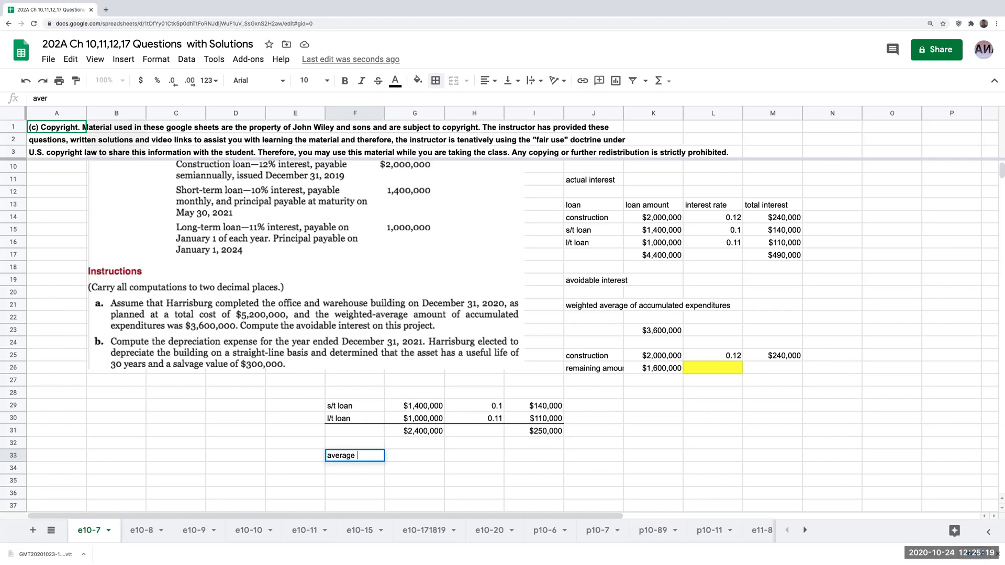
pyautogui.write('interest rate')
pyautogui.press('Return')
pyautogui.click(355, 456)
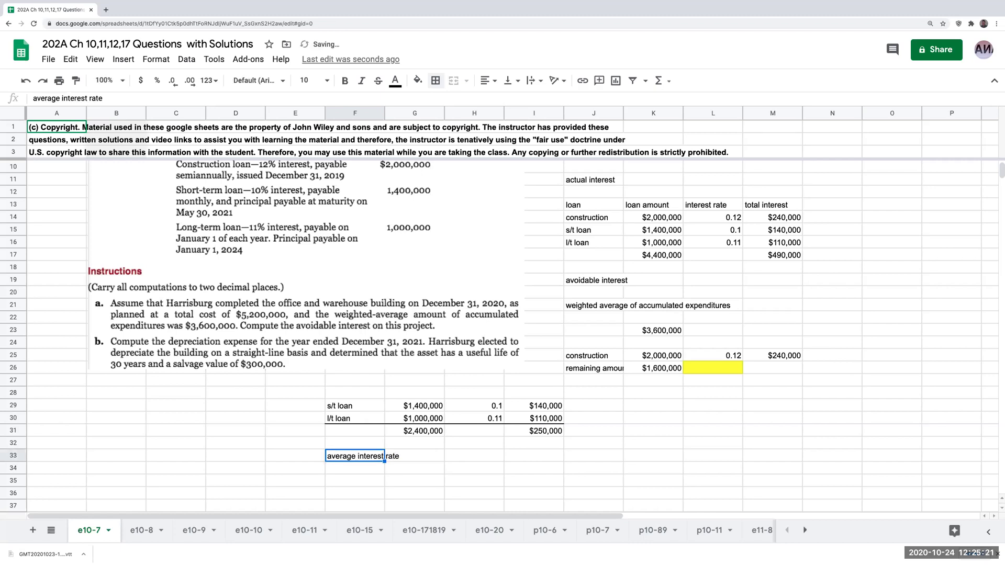
# - Link cell H33, beside the average interest rate label, to the two loans' total interest in I31
pyautogui.click(474, 456)
pyautogui.write('+')
pyautogui.press('Right')
pyautogui.press('Up')
pyautogui.press('Up')
pyautogui.press('Return')
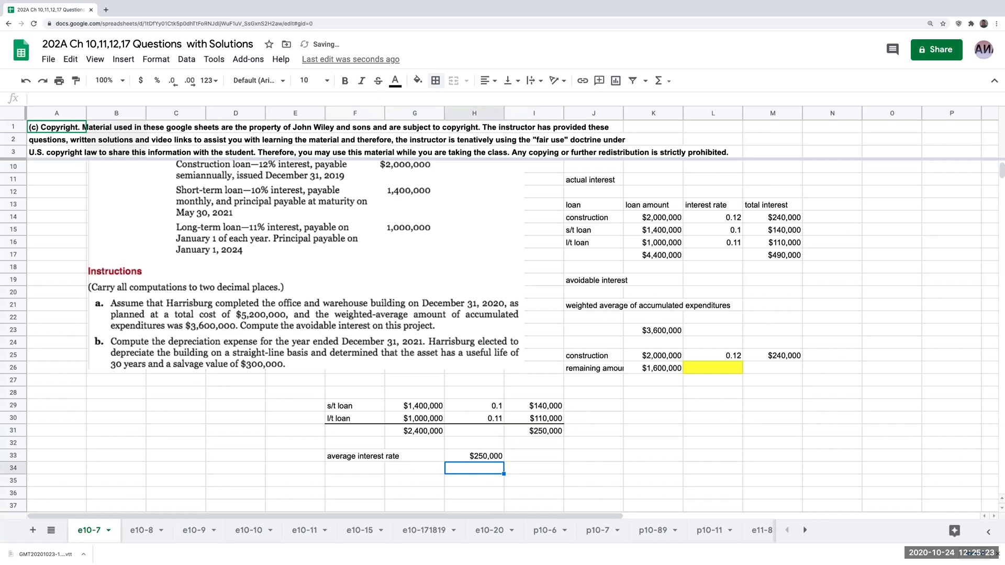
# - Link cell H34 to the combined s/t and l/t loan amount in G31
pyautogui.write('=')
pyautogui.press('Left')
pyautogui.press('Up')
pyautogui.press('Up')
pyautogui.press('Up')
pyautogui.press('Return')
# - Compute the average interest rate in I33 with the formula =H33/H34
pyautogui.press('Up')
pyautogui.press('Right')
pyautogui.press('Up')
pyautogui.write('=H33/H34')
pyautogui.press('Return')
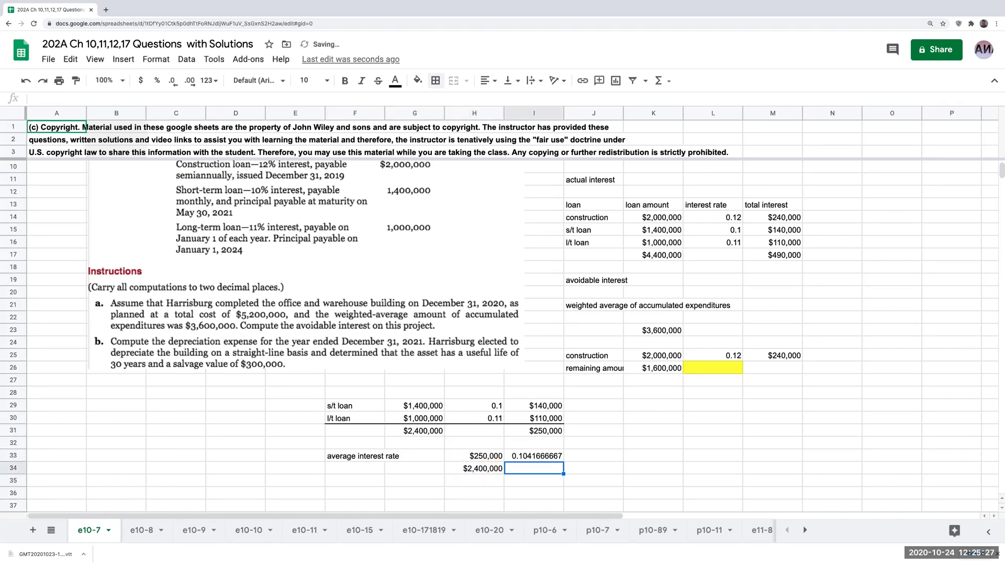
# - Add a top border to cell H34 to separate the interest from the loan total
pyautogui.click(486, 468)
pyautogui.click(437, 82)
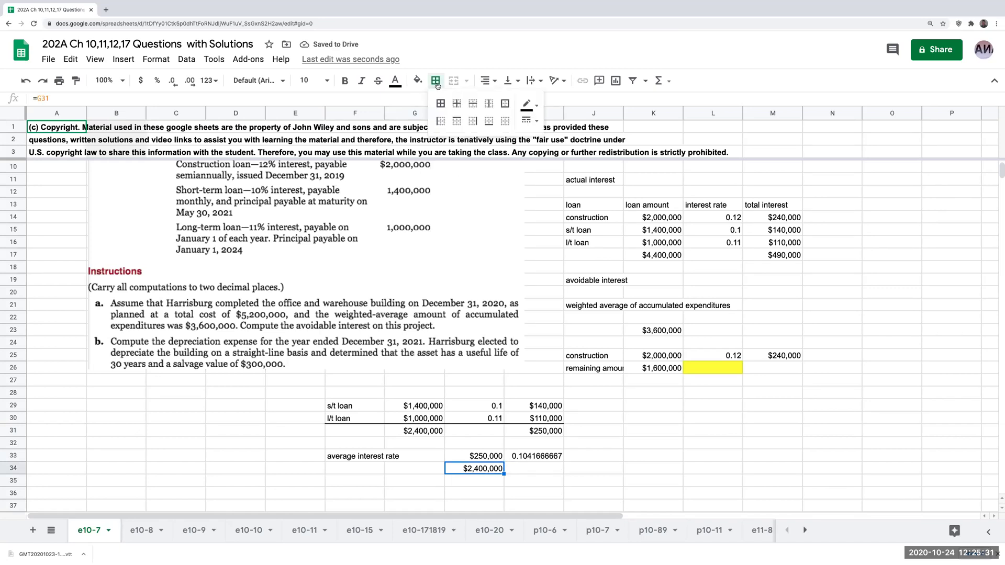
pyautogui.click(456, 121)
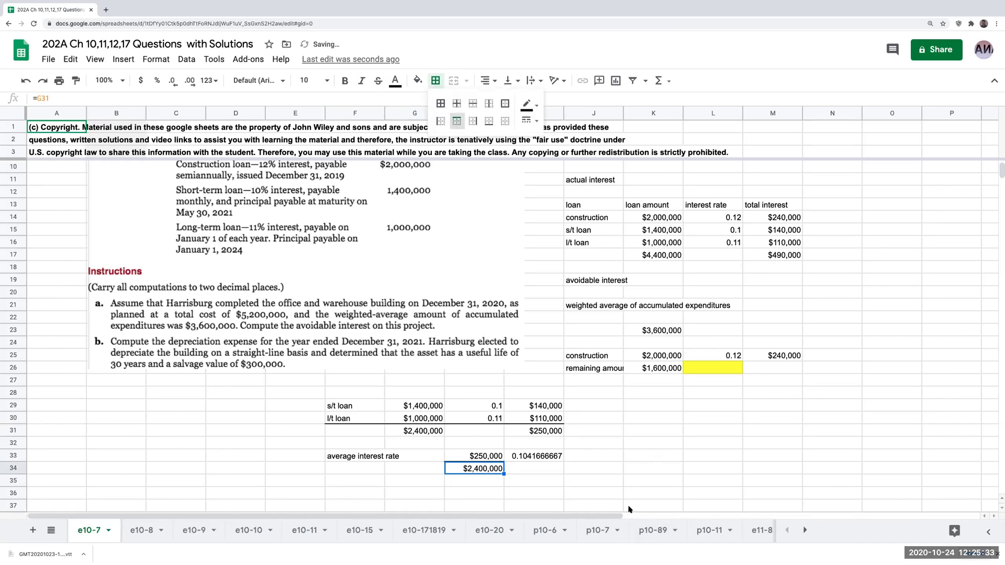
# - Increase the decimal places of the s/t loan's rate in H29 to two decimals
pyautogui.click(528, 460)
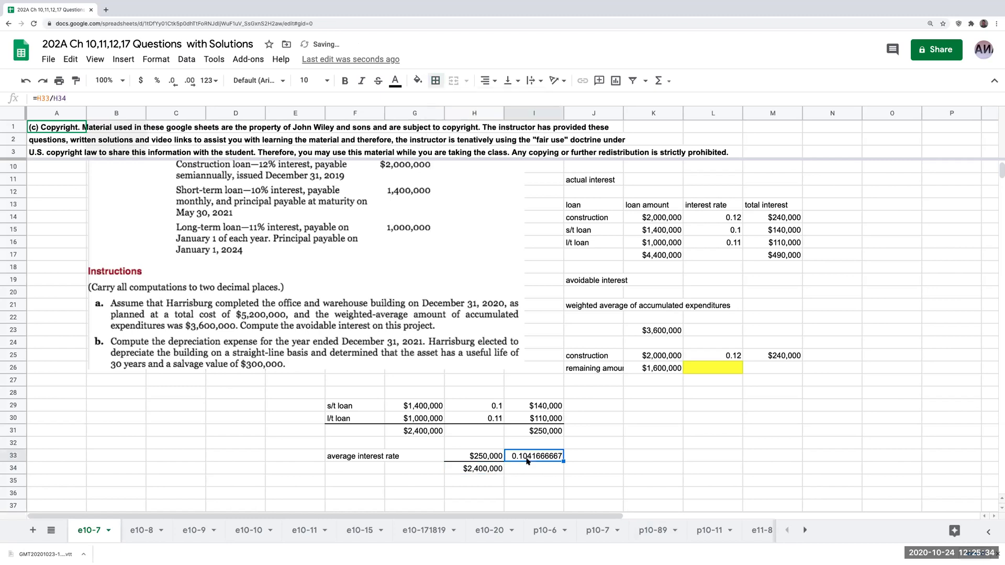
pyautogui.click(498, 420)
pyautogui.click(493, 408)
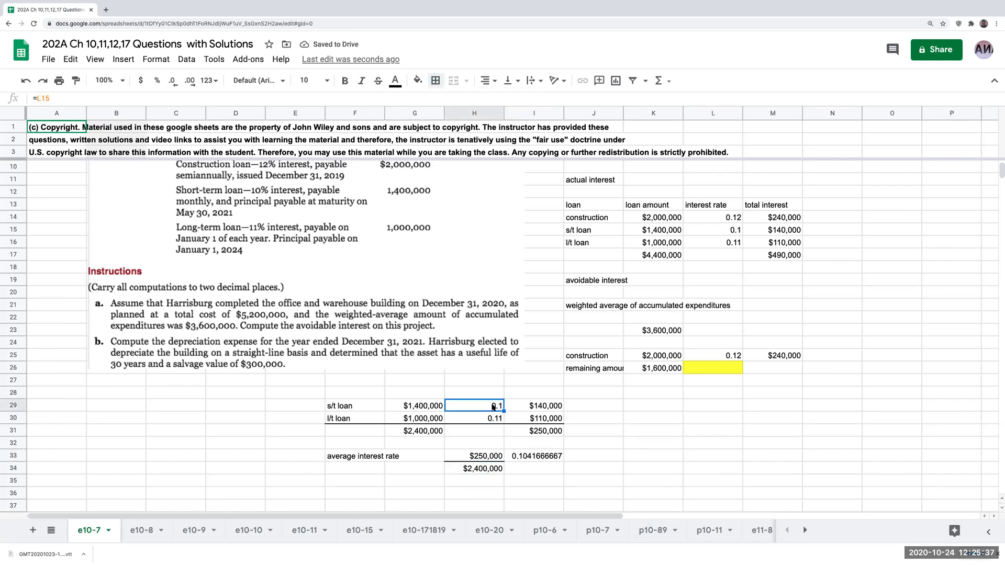
pyautogui.click(190, 81)
# - Fill the average interest rate cell I33 with yellow
pyautogui.click(536, 459)
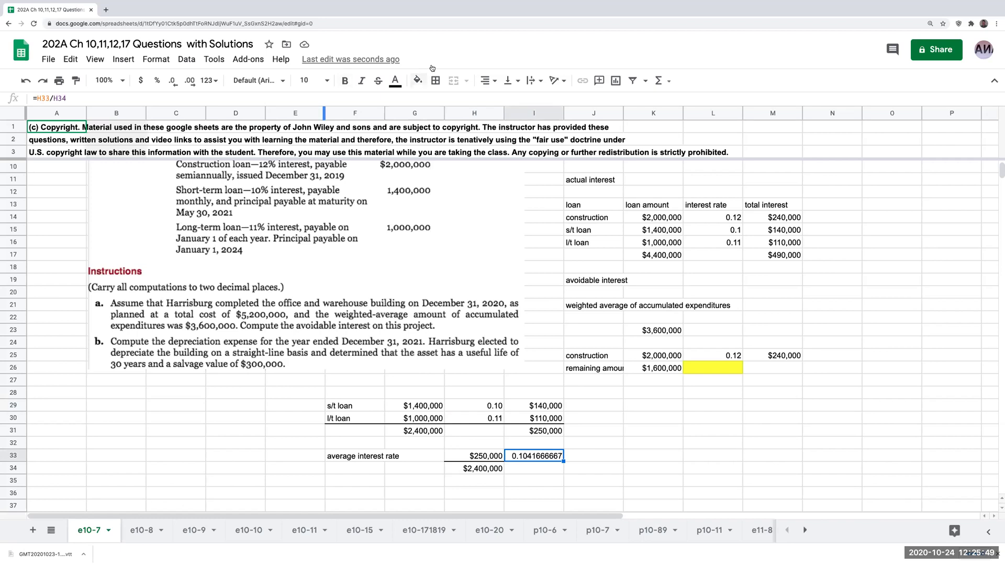
pyautogui.click(417, 80)
pyautogui.click(461, 135)
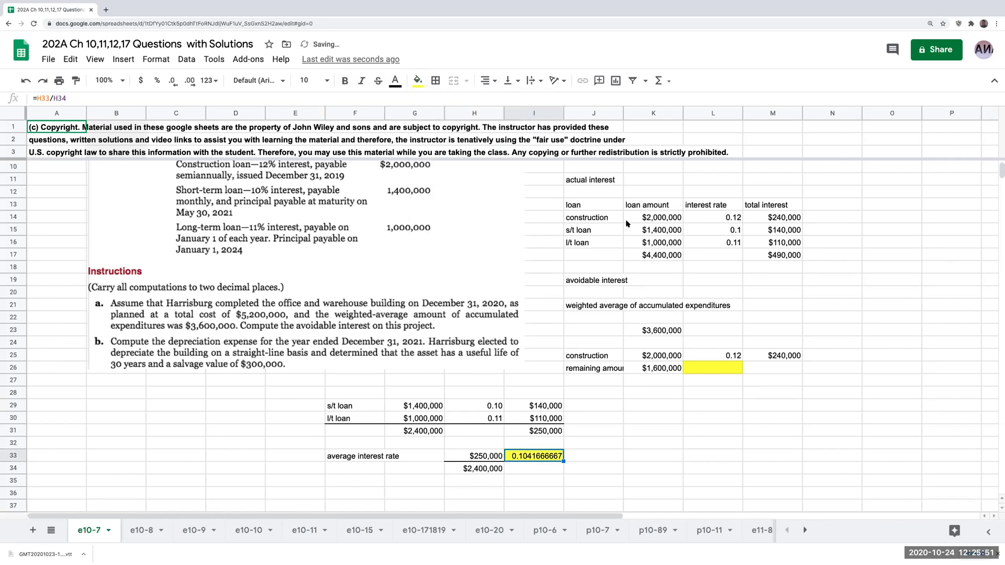
# - Link the remaining amount's interest rate in L26 to the average rate in I33
pyautogui.click(699, 371)
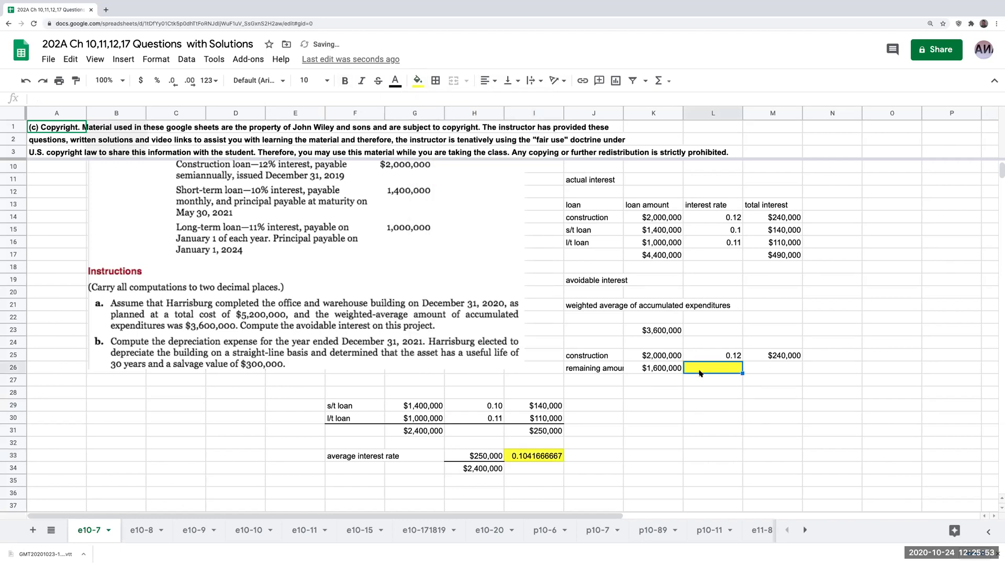
pyautogui.write('=')
pyautogui.click(550, 459)
pyautogui.press('Return')
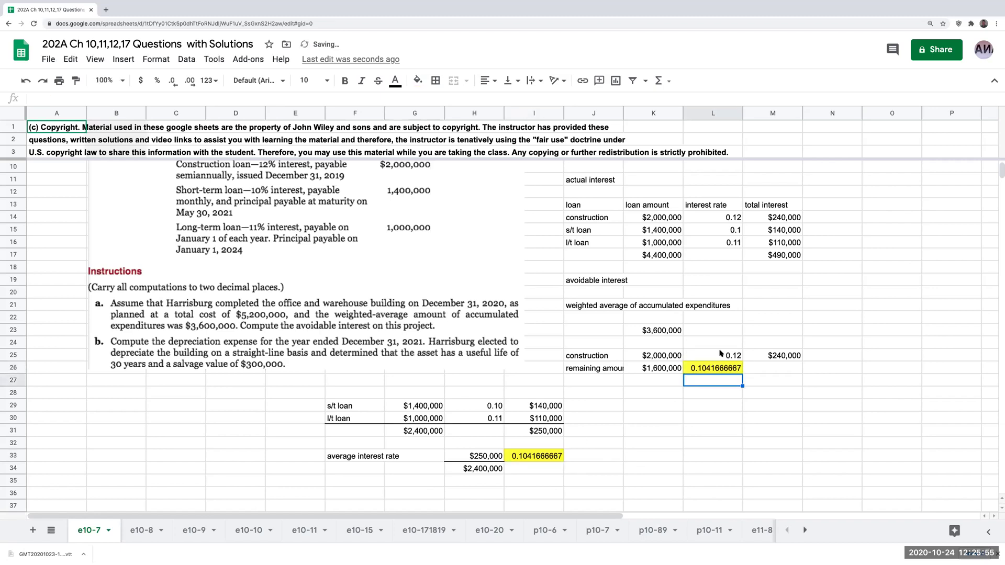
# - Add the construction loan K25 and the remaining amount K26 in cell K27
pyautogui.click(655, 382)
pyautogui.write('=k25+k26')
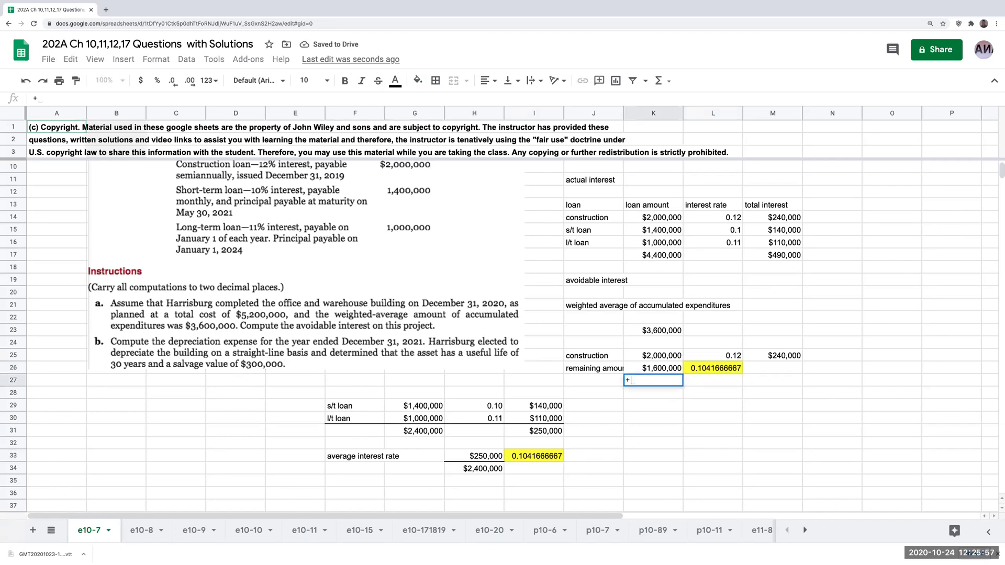
pyautogui.press('Return')
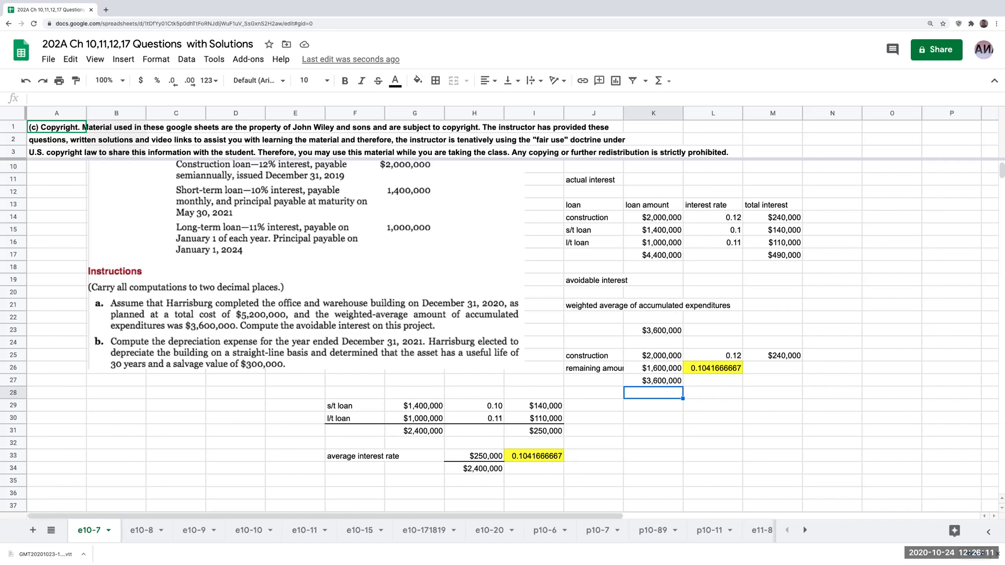
pyautogui.scroll(2, 647, 368)
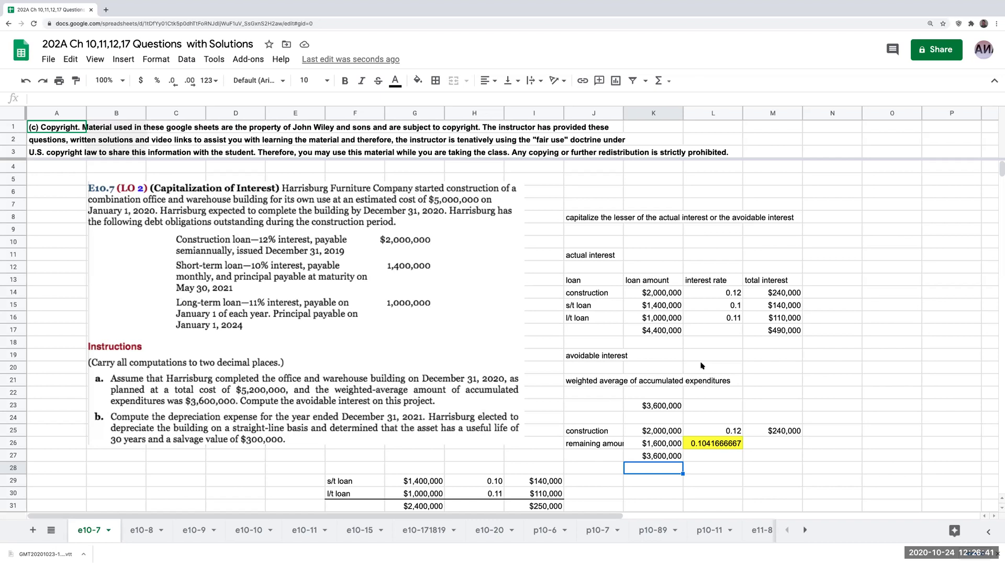
pyautogui.click(794, 332)
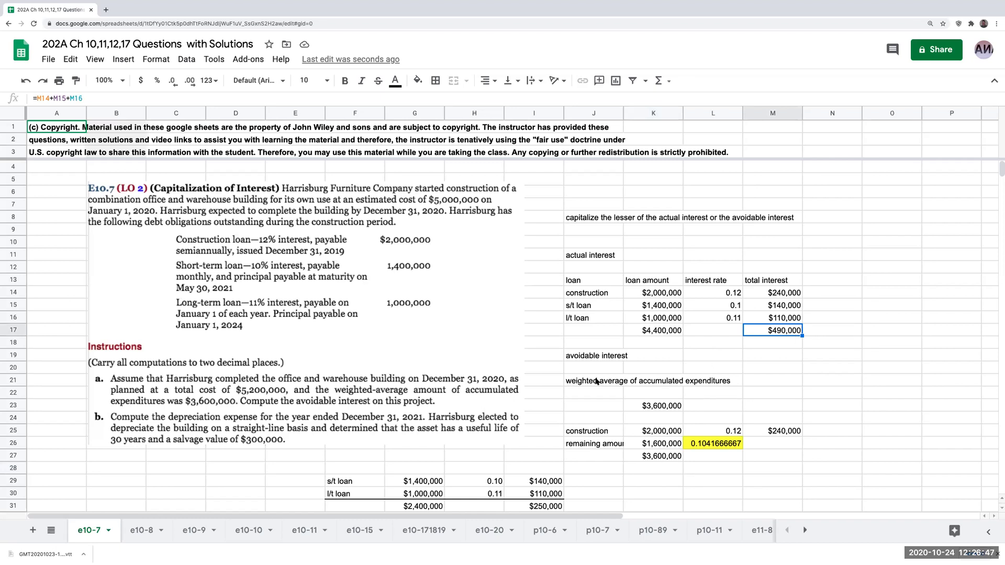
pyautogui.click(589, 360)
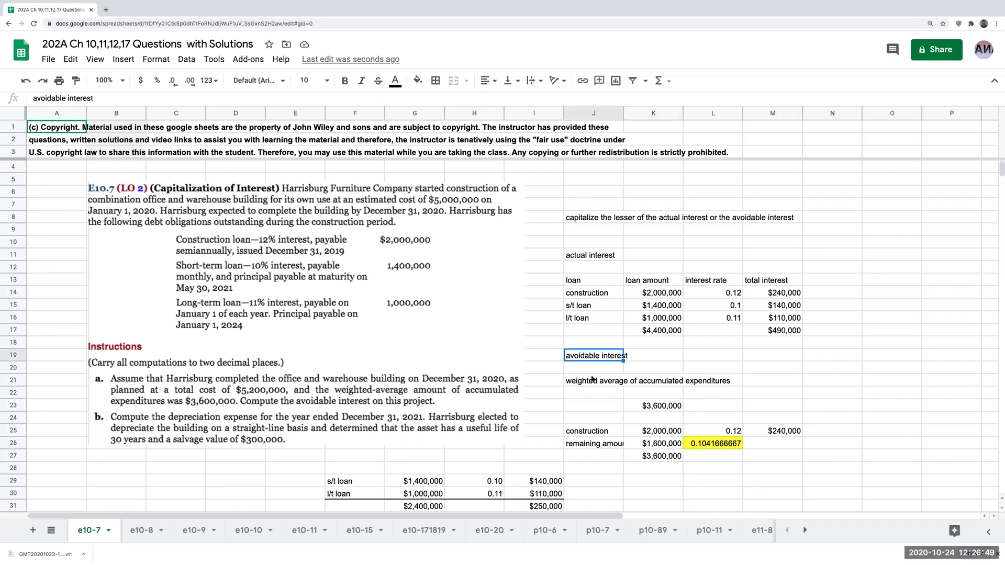
pyautogui.click(593, 382)
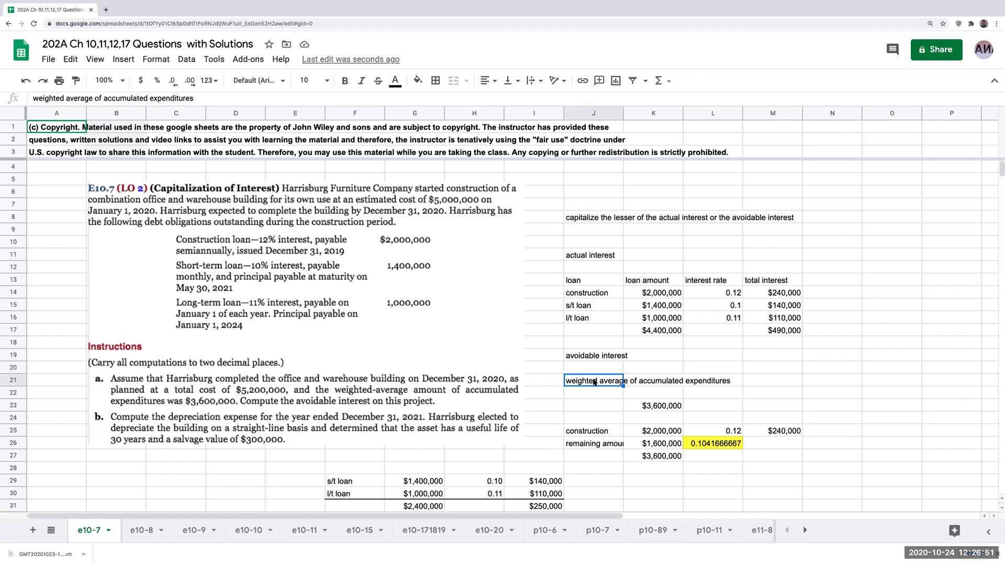
# - Move the $3,600,000 in K23 to M21, on the weighted average of accumulated expenditures row
pyautogui.click(662, 406)
pyautogui.hotkey('ctrl', 'x')
pyautogui.press('Right')
pyautogui.press('Right')
pyautogui.press('Up')
pyautogui.press('Up')
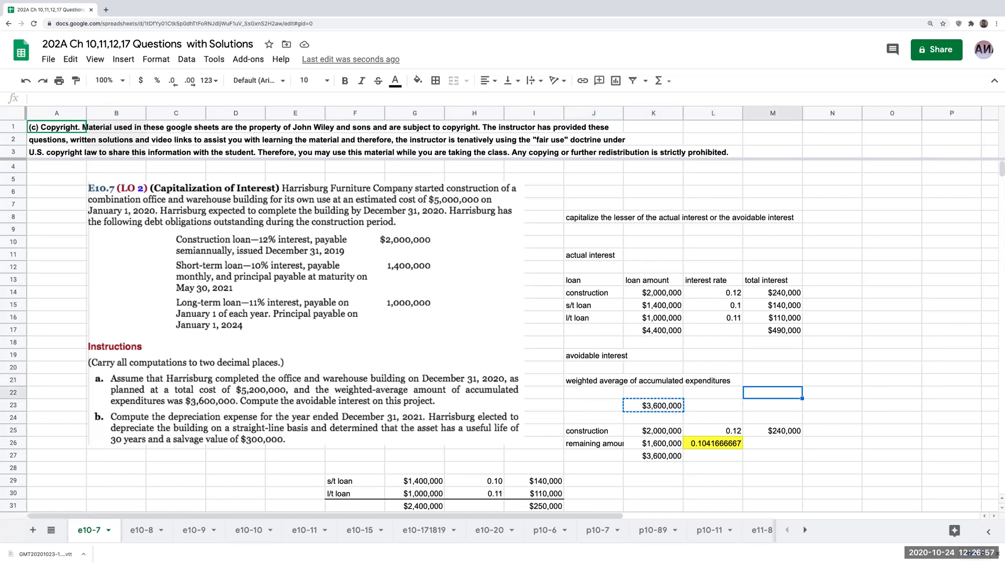
pyautogui.hotkey('ctrl', 'v')
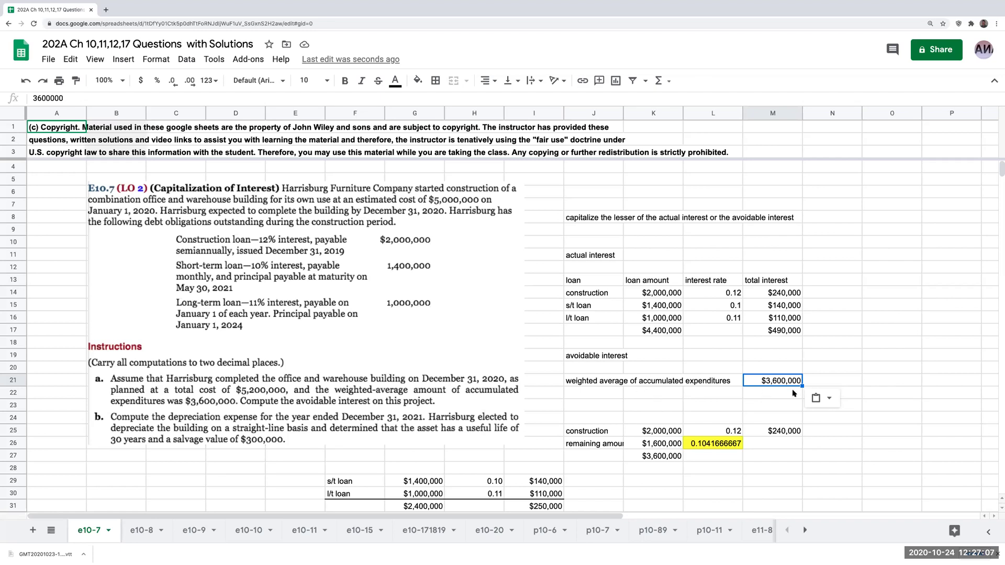
# - Add a top border across the actual interest totals row J17:M17
pyautogui.moveTo(589, 332); pyautogui.dragTo(764, 331)
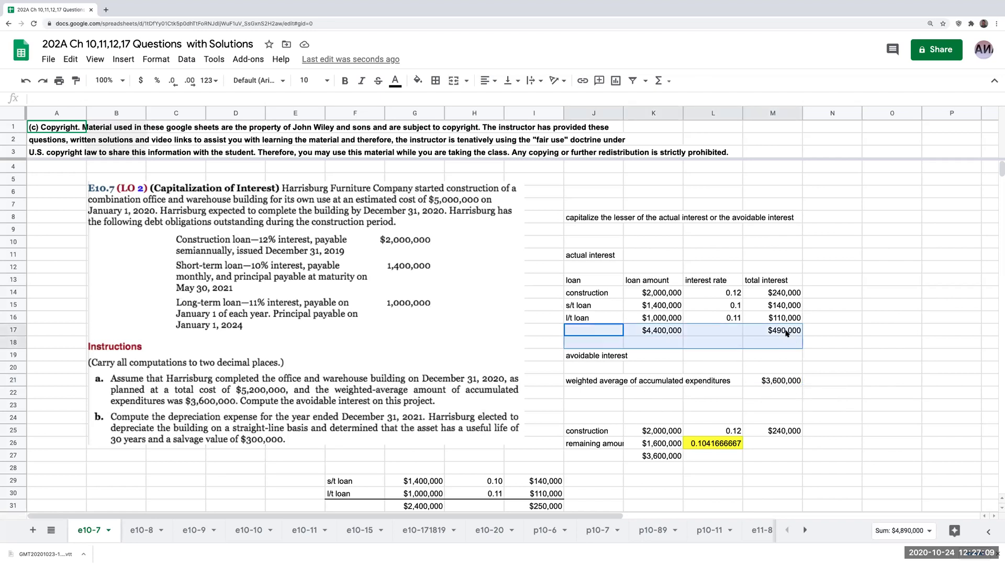
pyautogui.click(435, 80)
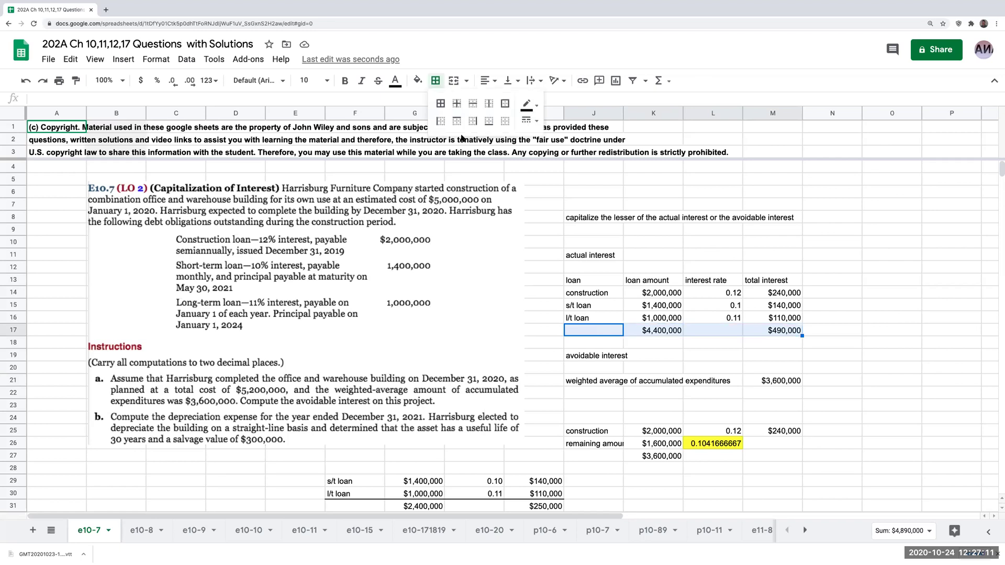
pyautogui.click(456, 121)
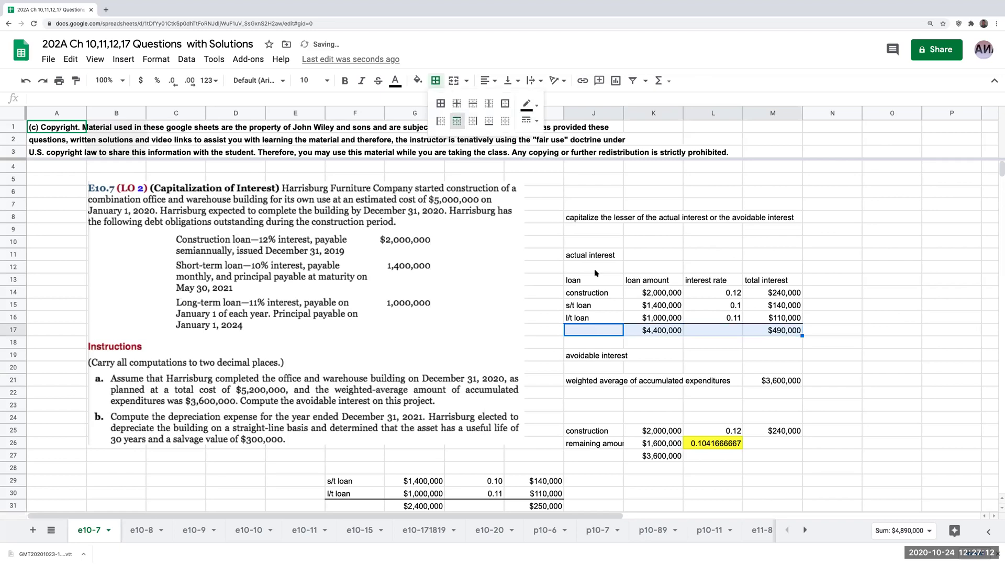
# - Check the construction loan's amount, rate and interest in row 25 against its source amount in K14
pyautogui.click(653, 435)
pyautogui.press('Left')
pyautogui.press('Right')
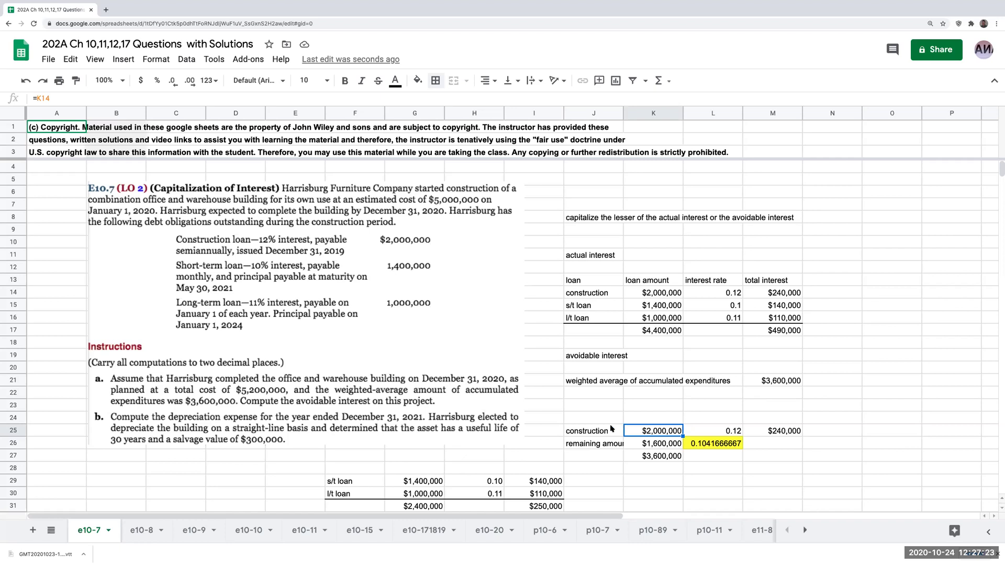
pyautogui.click(658, 296)
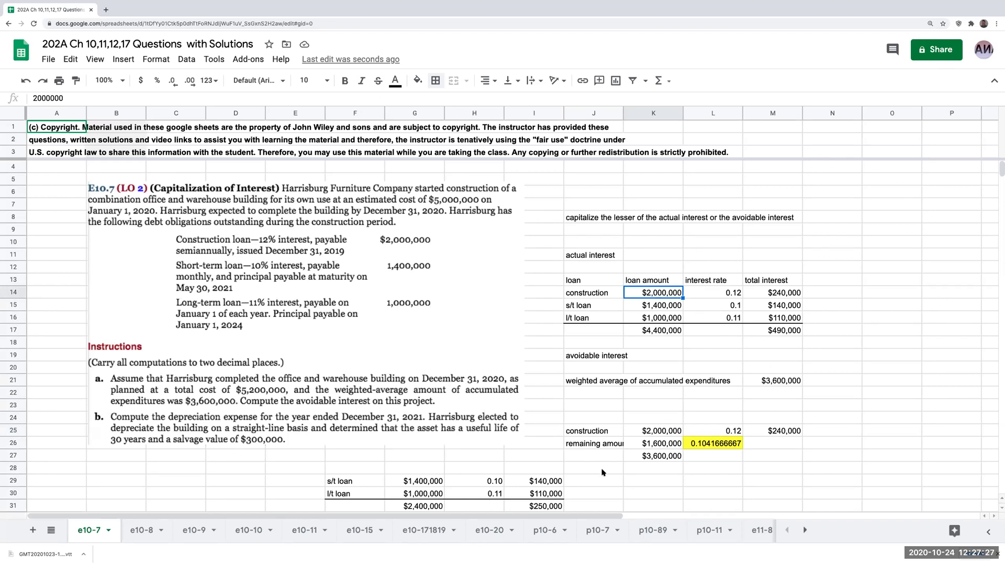
pyautogui.click(659, 430)
pyautogui.click(728, 430)
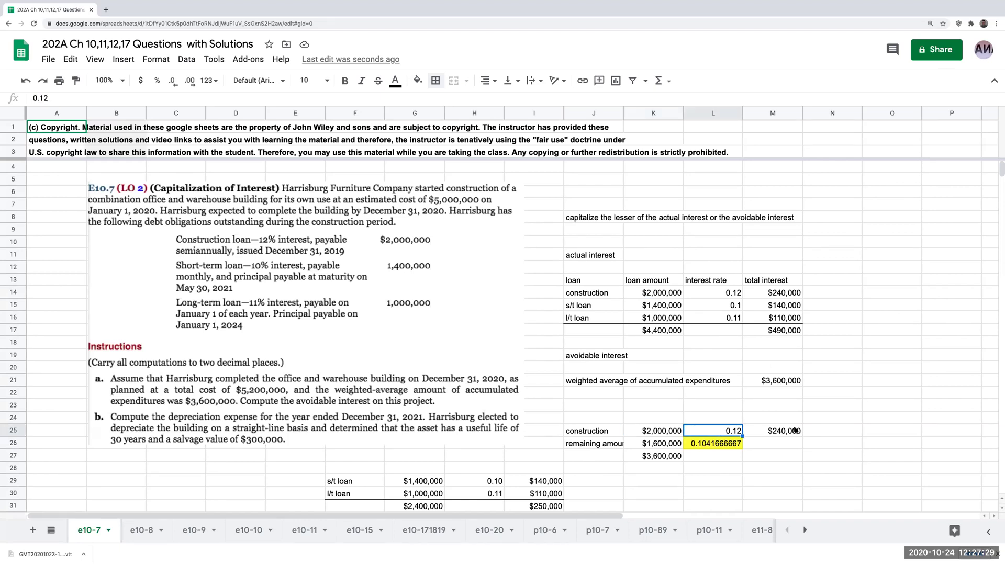
pyautogui.click(796, 431)
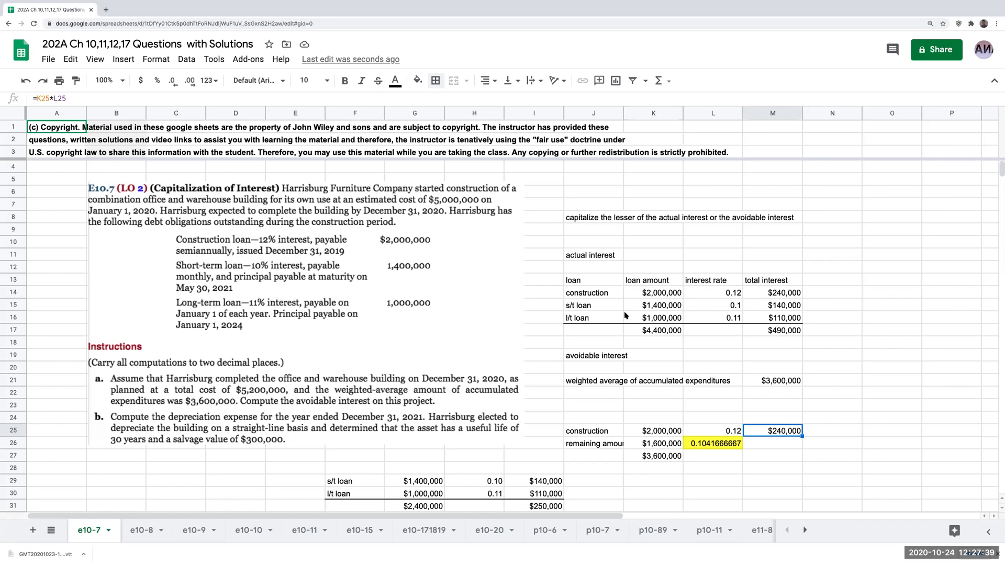
# - Add a top border across the avoidable interest totals row J27:M27
pyautogui.scroll(-1, 609, 408)
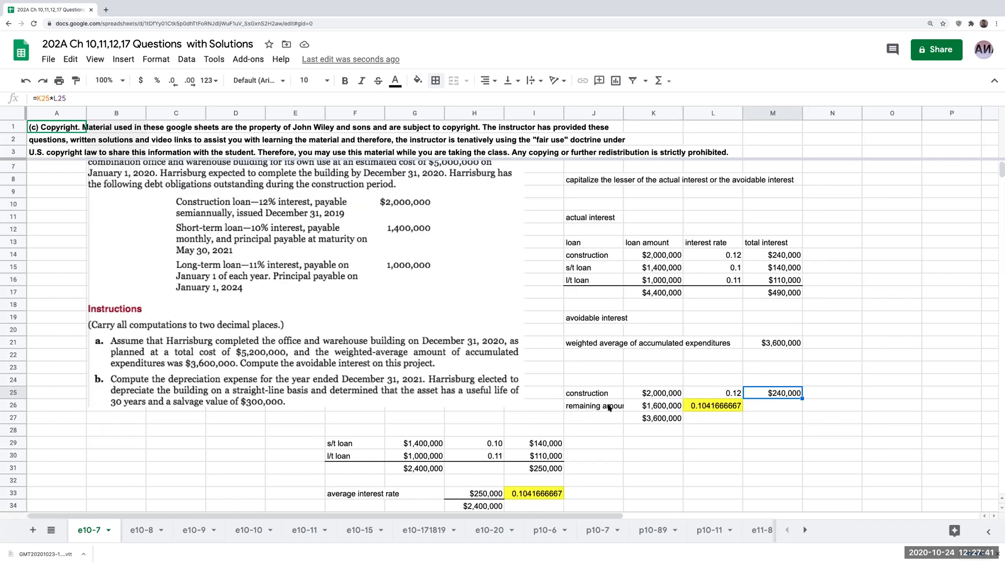
pyautogui.moveTo(614, 418); pyautogui.dragTo(762, 414)
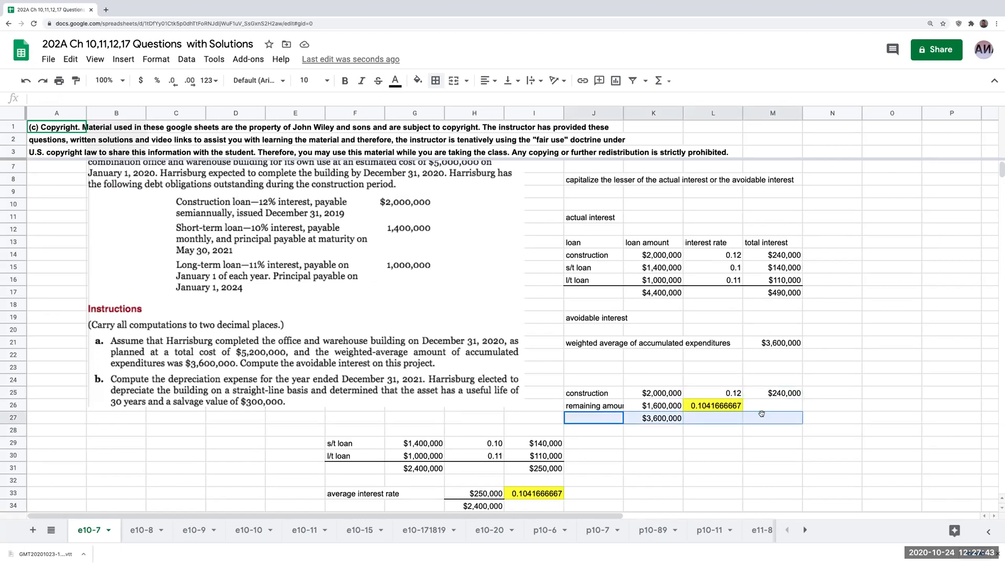
pyautogui.click(436, 81)
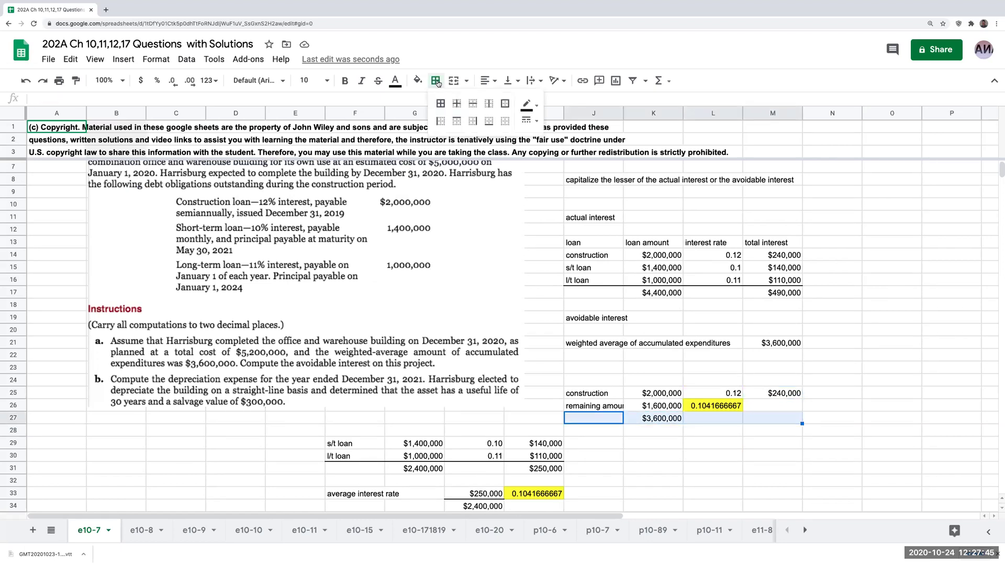
pyautogui.click(461, 121)
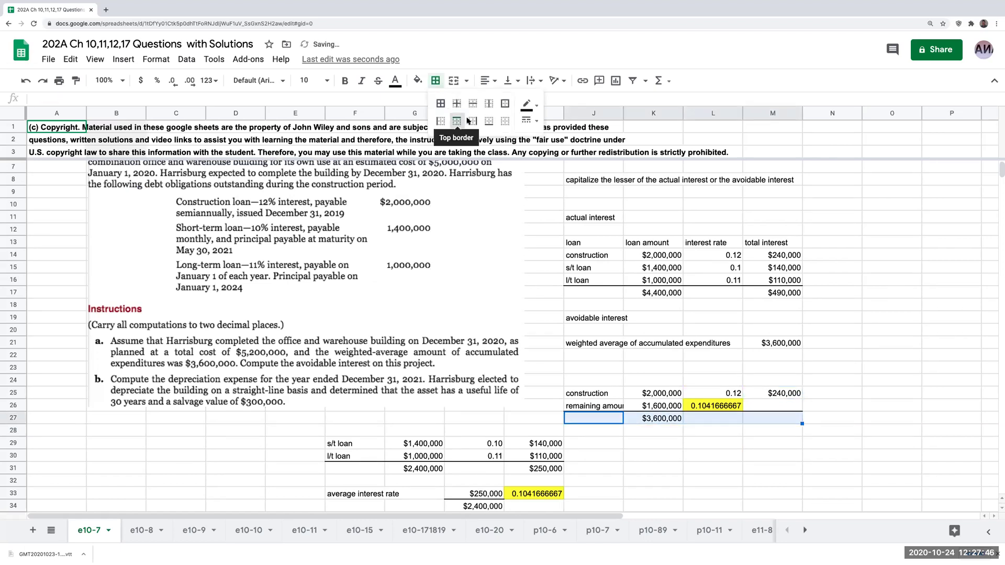
# - Enter the note "3.6-2 = 1.6" in cell K29 to explain the remaining amount in K26
pyautogui.click(659, 437)
pyautogui.click(658, 406)
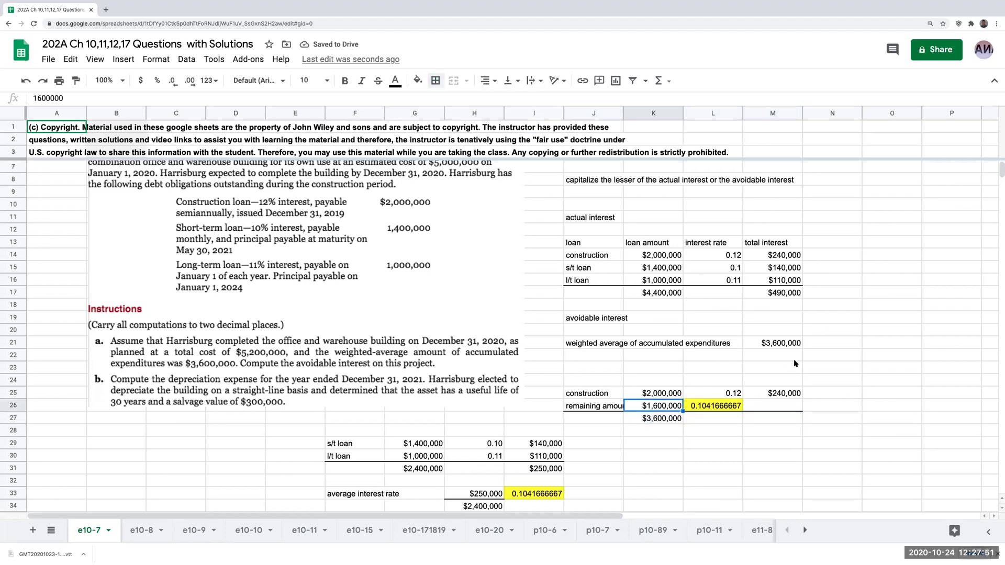
pyautogui.click(658, 449)
pyautogui.write('3.6-2')
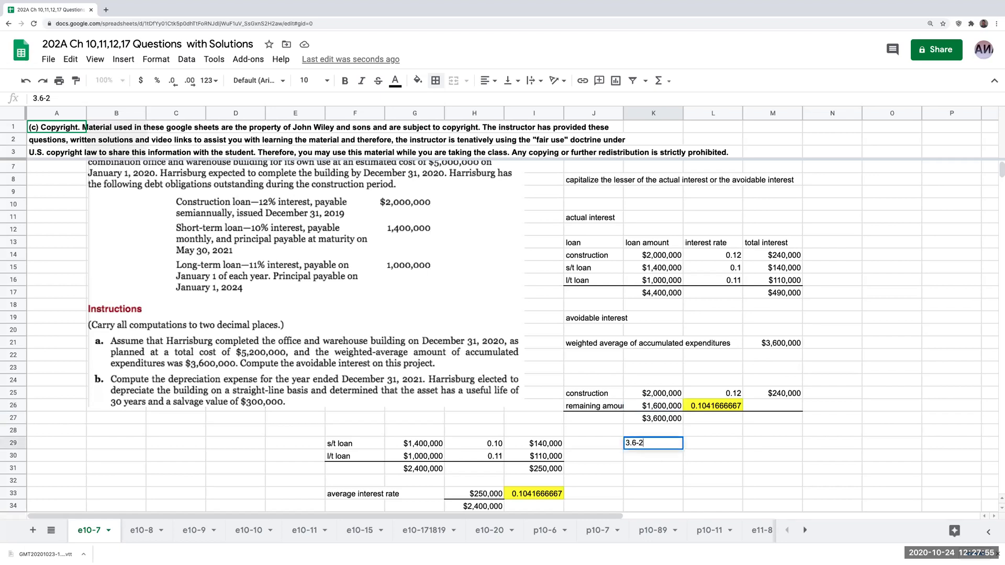
pyautogui.write(' = 1.6')
pyautogui.press('Return')
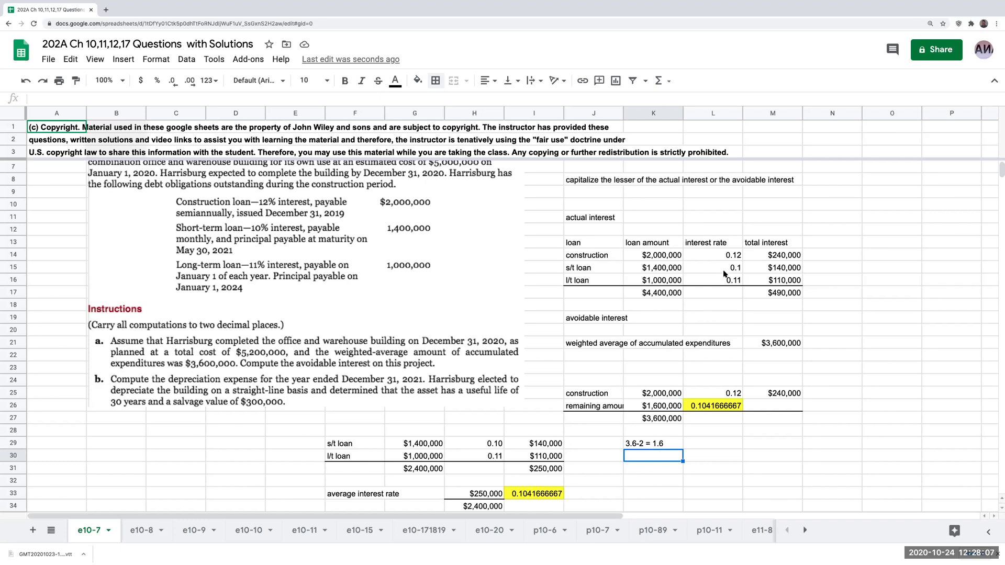
# - Review the s/t and l/t loans' rates and interest in L15:M16 and their linked amounts and rates in G29:H30
pyautogui.moveTo(725, 270); pyautogui.dragTo(755, 278)
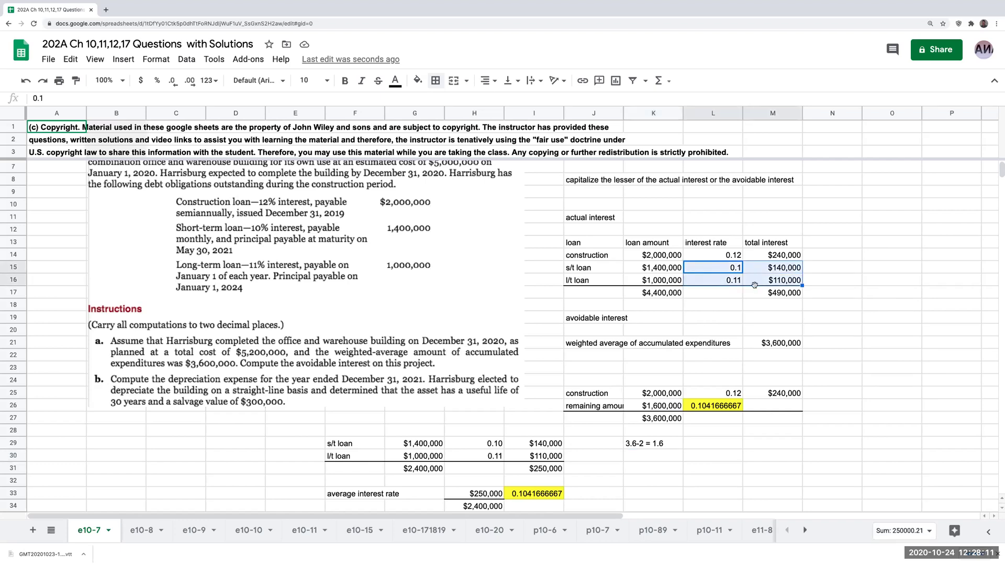
pyautogui.click(438, 446)
pyautogui.press('Down')
pyautogui.press('Down')
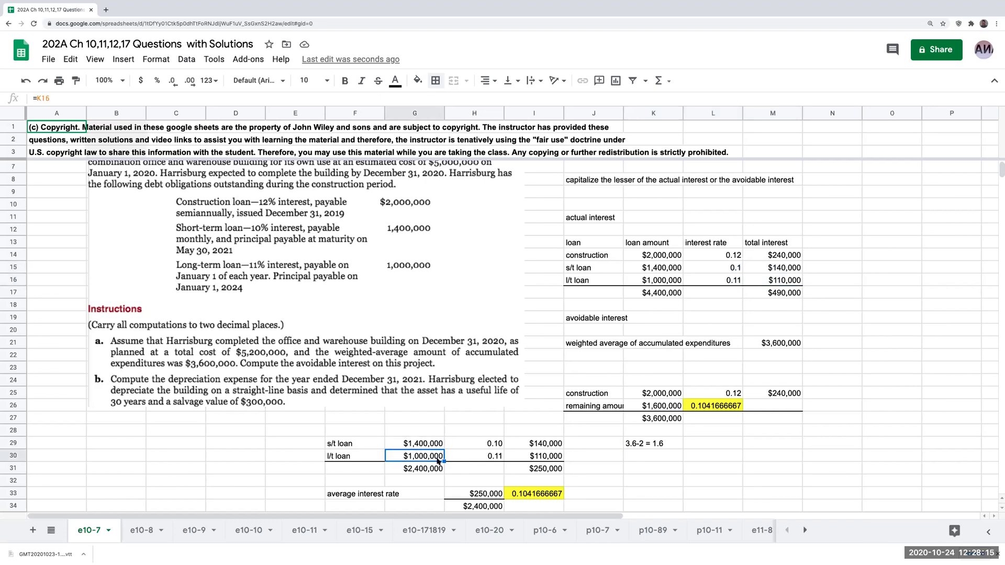
pyautogui.click(492, 443)
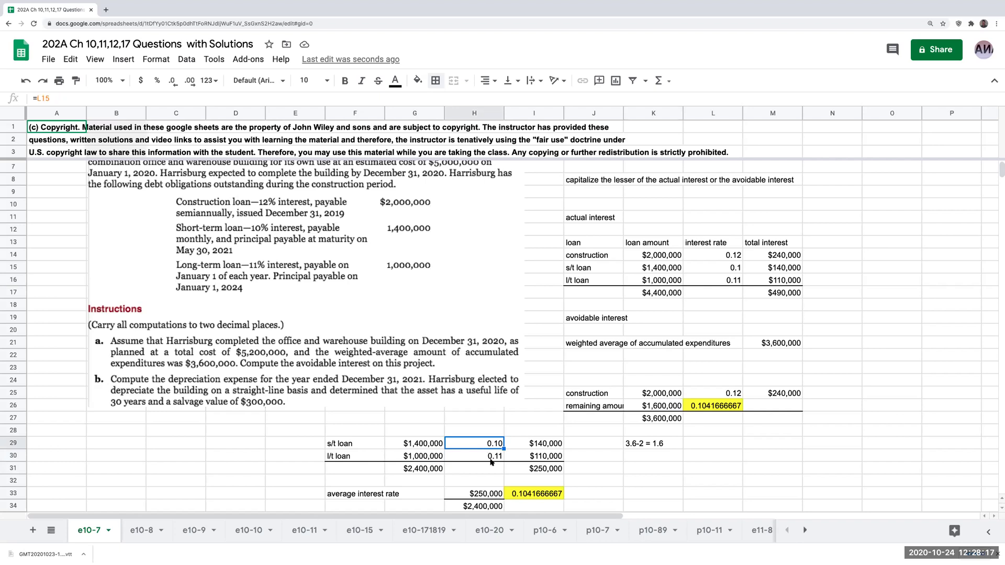
pyautogui.click(491, 459)
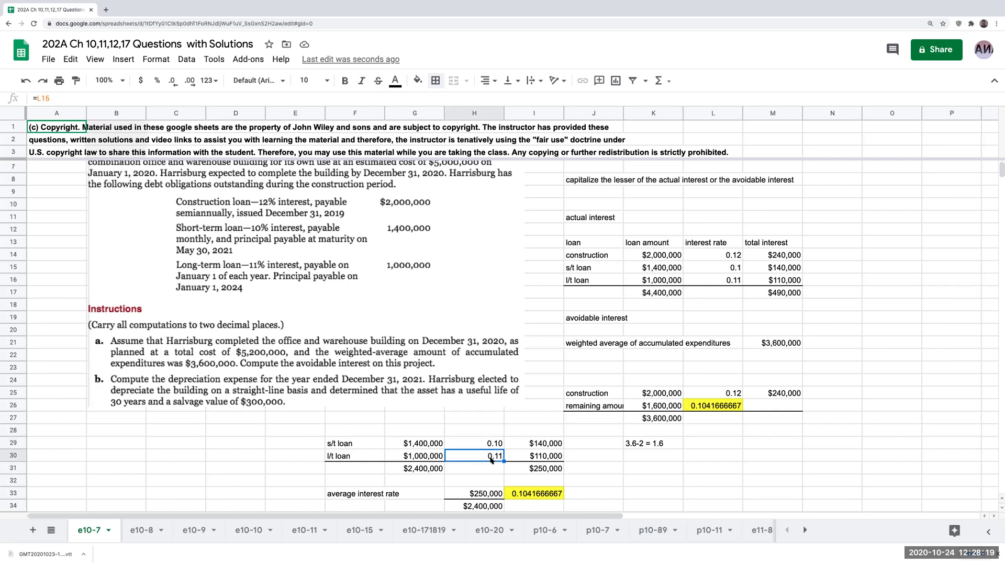
# - Check the non-construction loan totals in row 31 against the average interest rate calculation in H33:I34
pyautogui.click(540, 472)
pyautogui.click(434, 472)
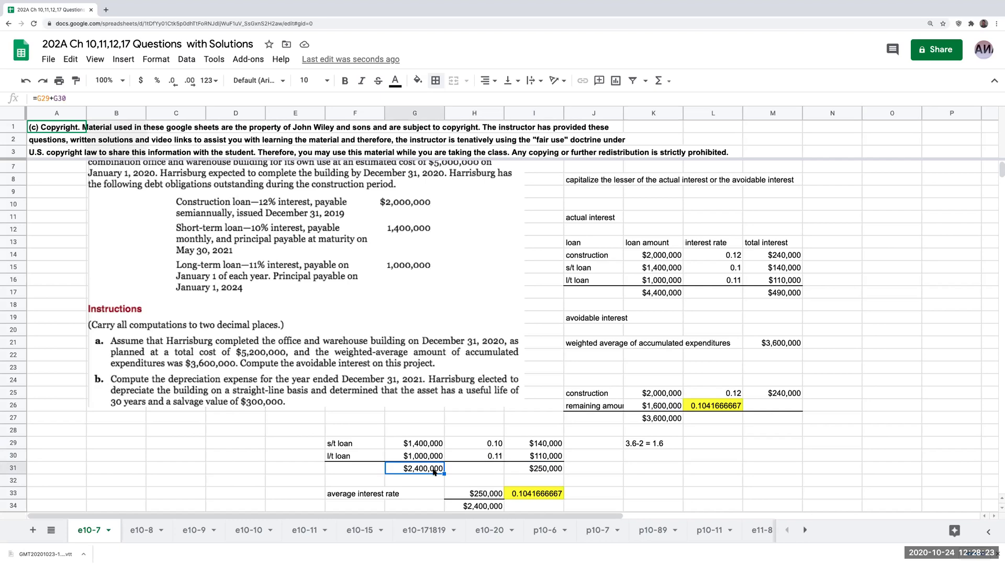
pyautogui.scroll(-1, 526, 469)
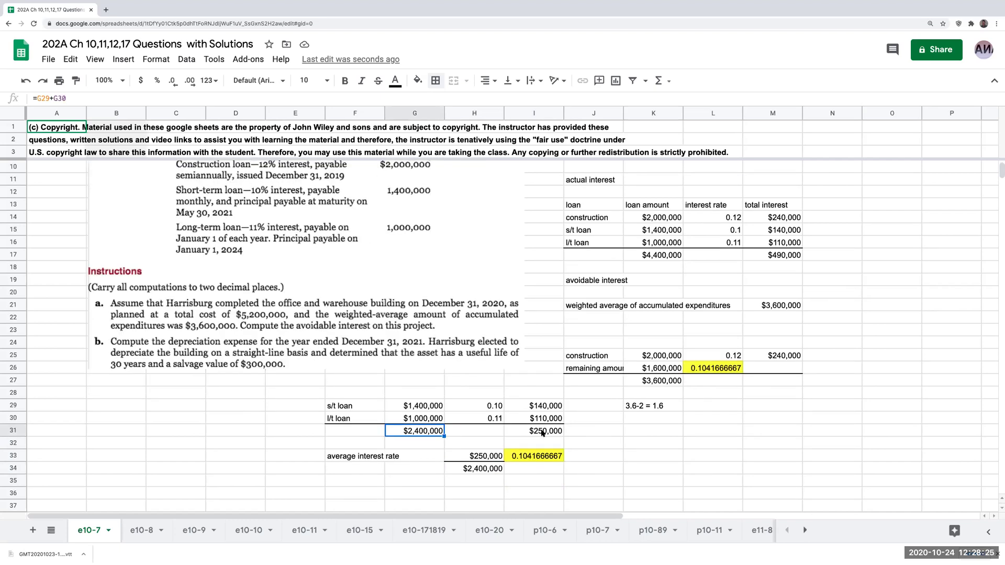
pyautogui.click(522, 442)
pyautogui.click(487, 456)
pyautogui.click(487, 465)
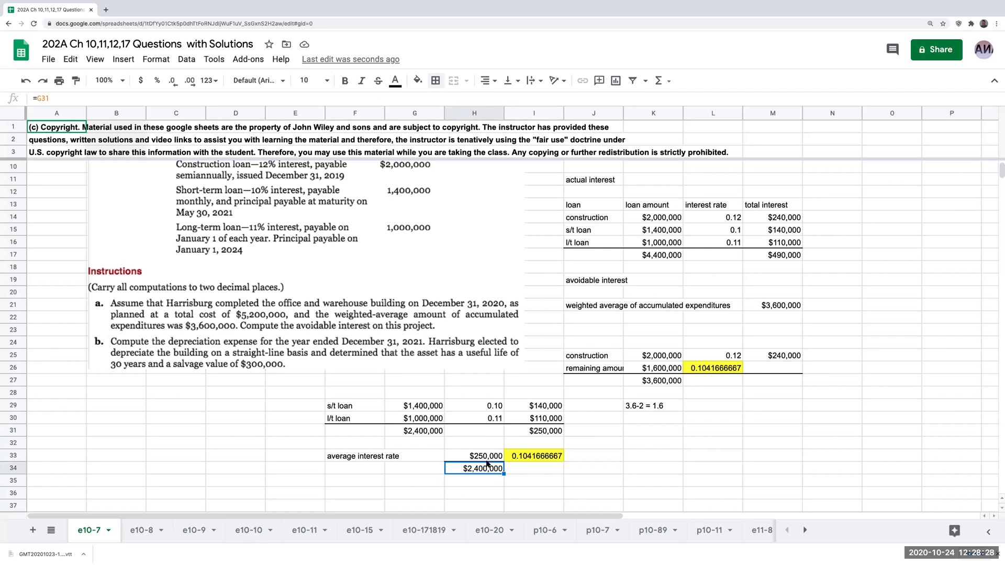
pyautogui.click(537, 457)
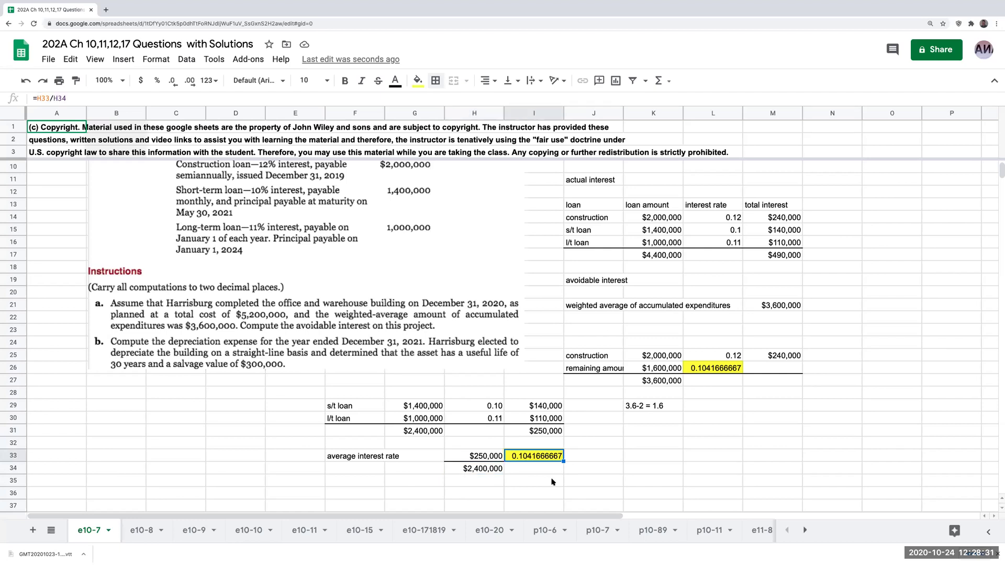
# - Compute the remaining amount's interest in M26 as K26*L26 and total the avoidable interest in M27 as M25+M26
pyautogui.click(764, 369)
pyautogui.write('+K26*L26')
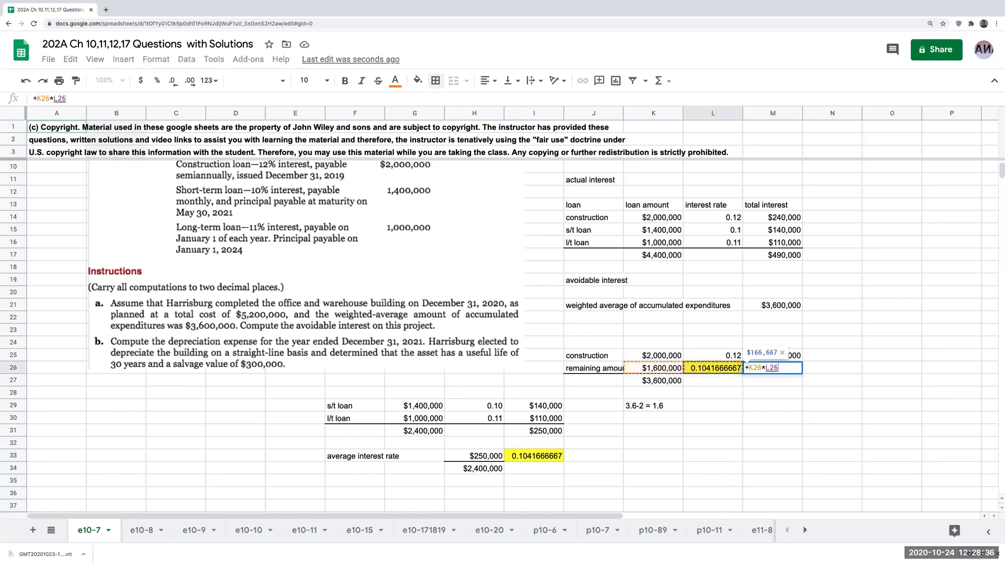
pyautogui.press('Return')
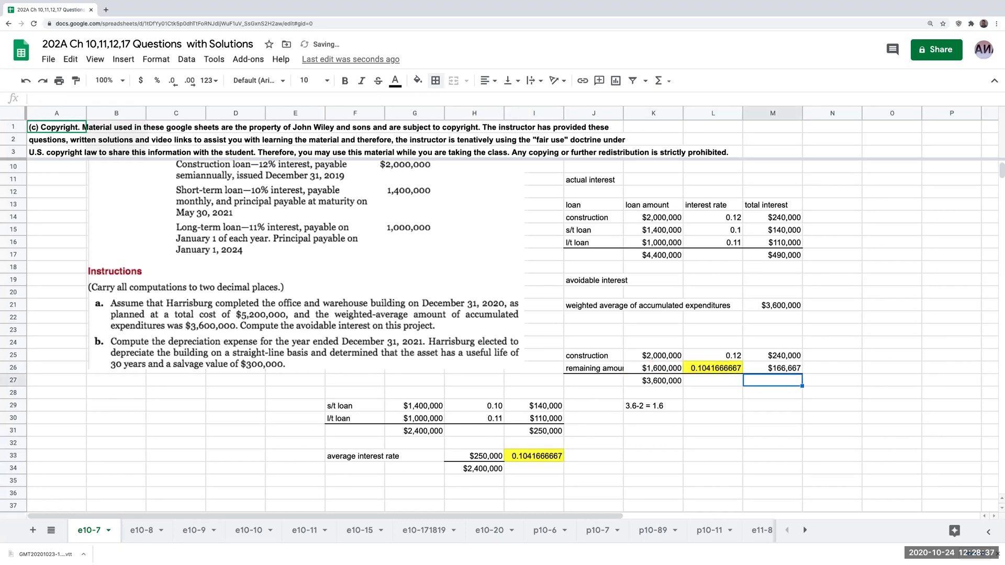
pyautogui.write('+M25+M26')
pyautogui.press('Return')
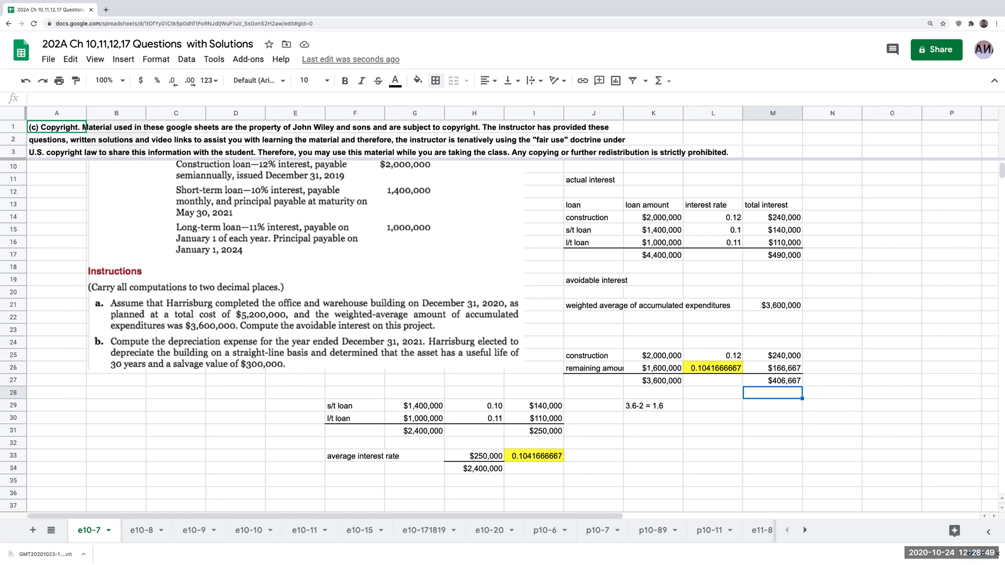
# - Replace the average interest rate formula in I33 with the rounded value 0.1042
pyautogui.press('Left')
pyautogui.press('Left')
pyautogui.press('Left')
pyautogui.press('Left')
pyautogui.press('Down')
pyautogui.press('Down')
pyautogui.press('Down')
pyautogui.press('Down')
pyautogui.press('Down')
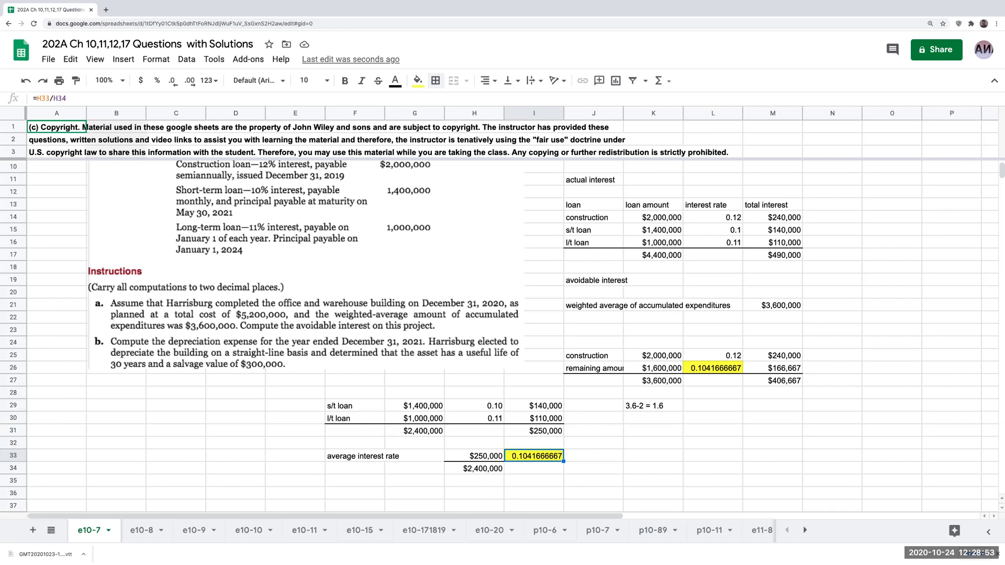
pyautogui.write('0.1042')
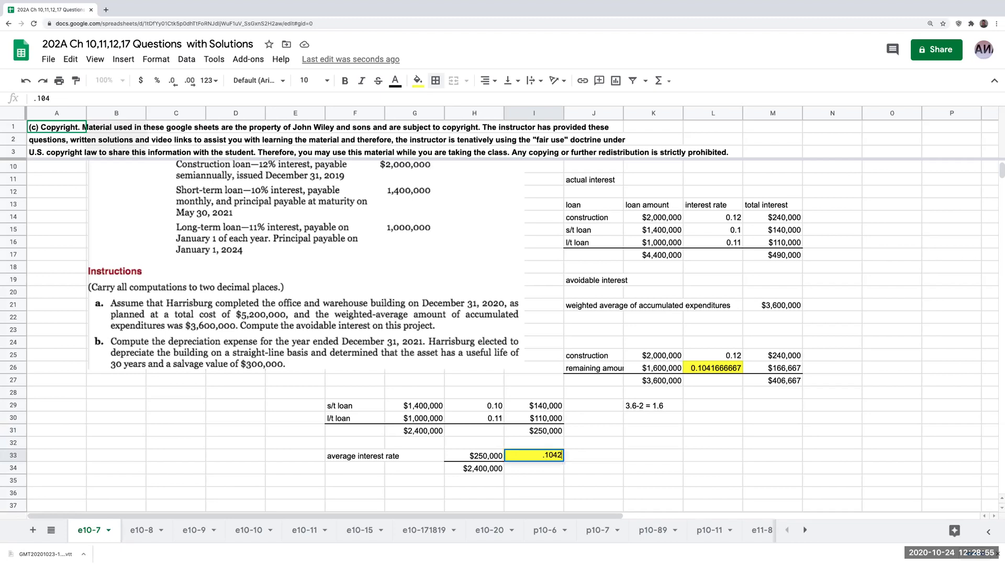
pyautogui.press('Return')
pyautogui.press('Right')
pyautogui.press('Right')
pyautogui.press('Right')
pyautogui.press('Right')
pyautogui.press('Up')
pyautogui.press('Up')
pyautogui.press('Up')
pyautogui.press('Up')
pyautogui.press('Up')
pyautogui.press('Up')
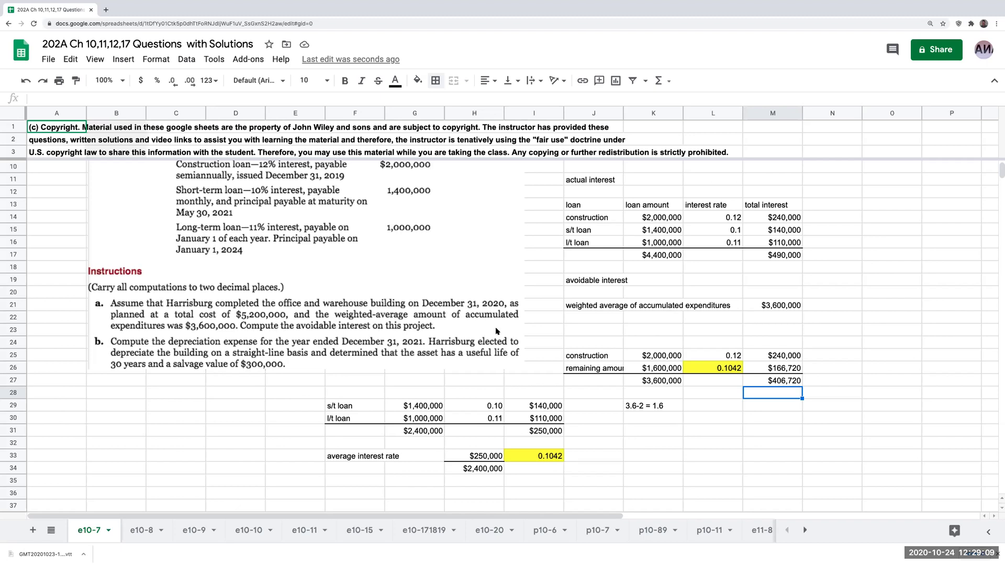
# - Label the total in M27 by entering "AVOIDABLE INTEREST" in N27
pyautogui.click(809, 382)
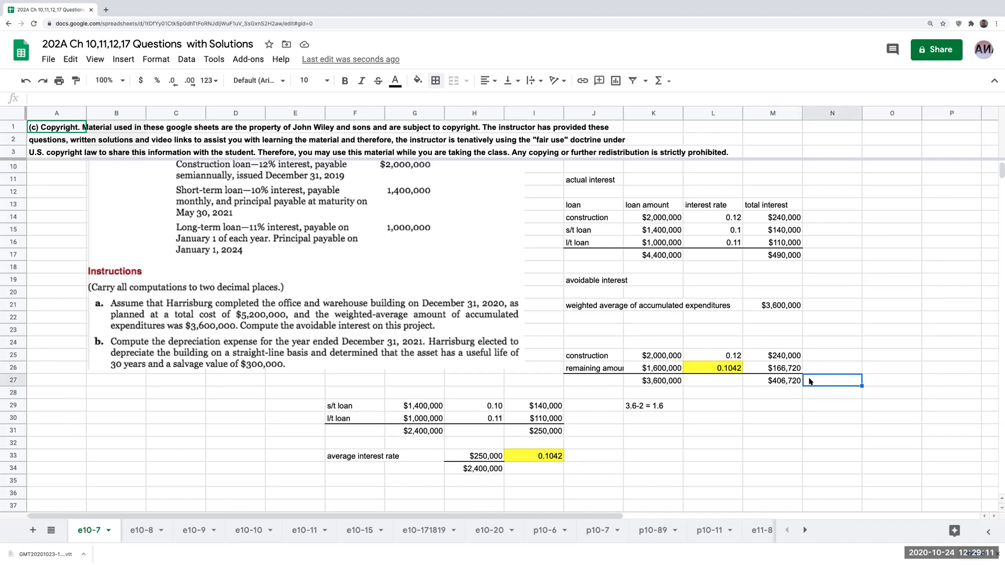
pyautogui.write('AVOIDAB')
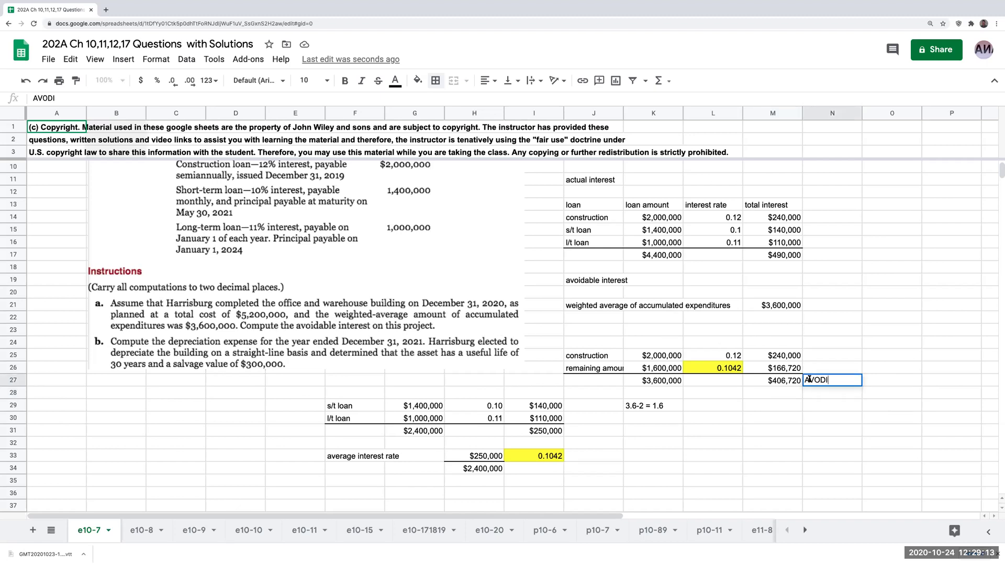
pyautogui.write('LE INTEREST')
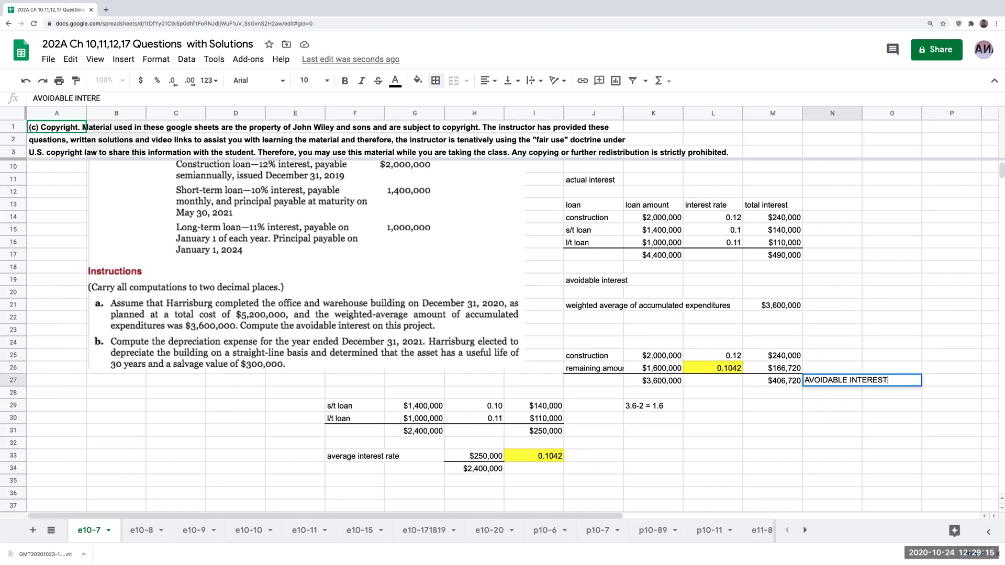
pyautogui.press('Return')
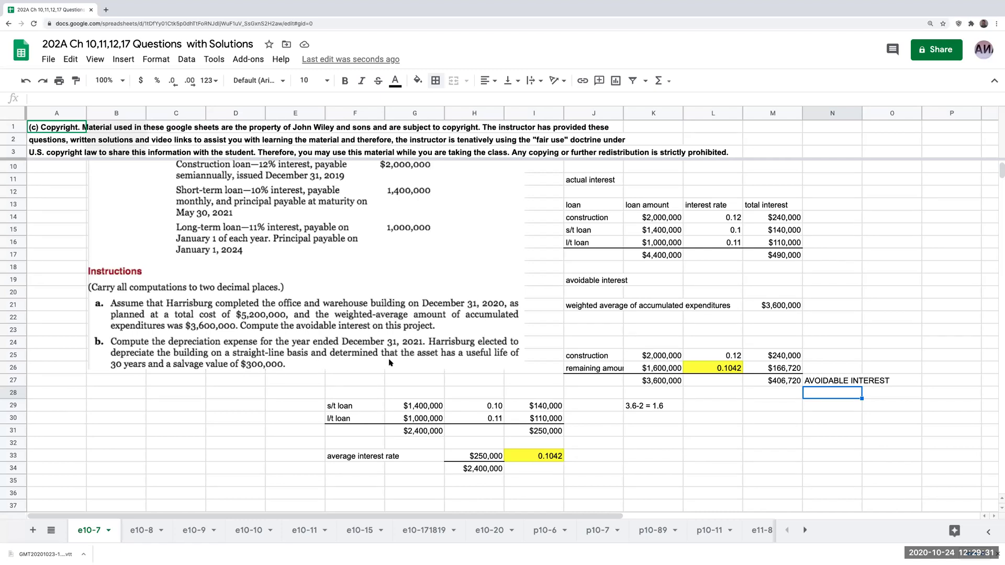
# - Enter the label "TOTAL BUILDING COST" in C37 and the amount 5200000 in E37
pyautogui.scroll(-1, 269, 416)
pyautogui.scroll(-1, 270, 416)
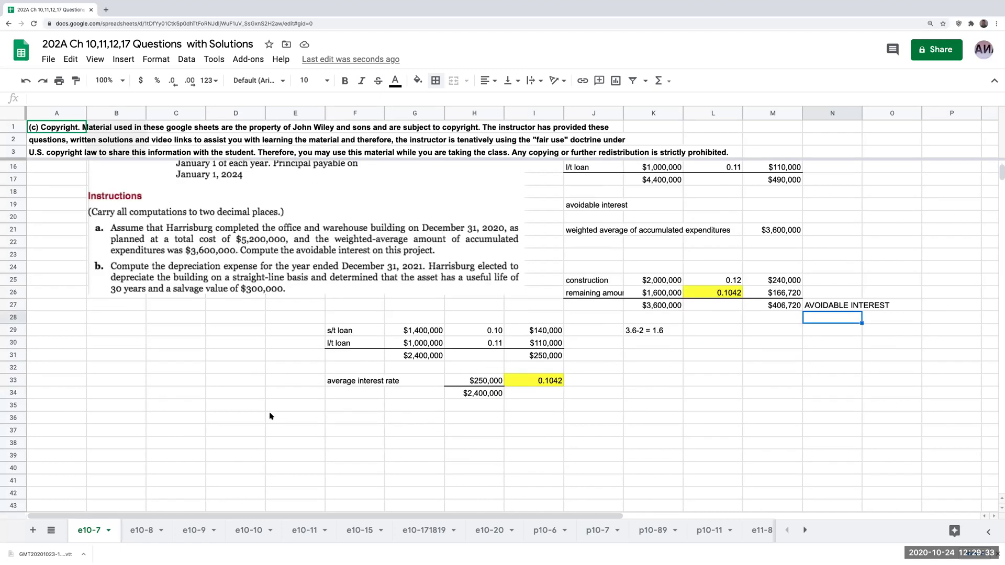
pyautogui.click(226, 433)
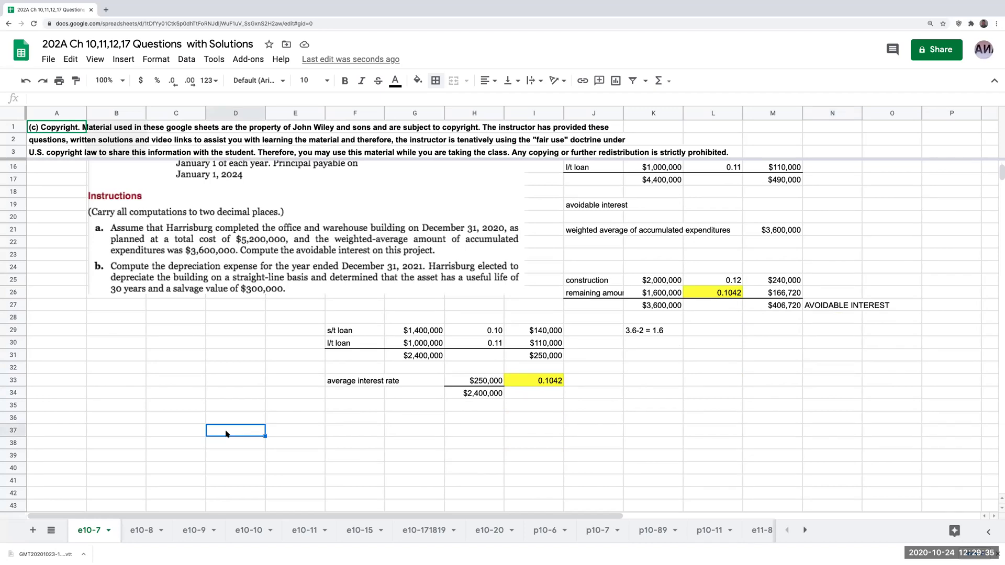
pyautogui.press('Left')
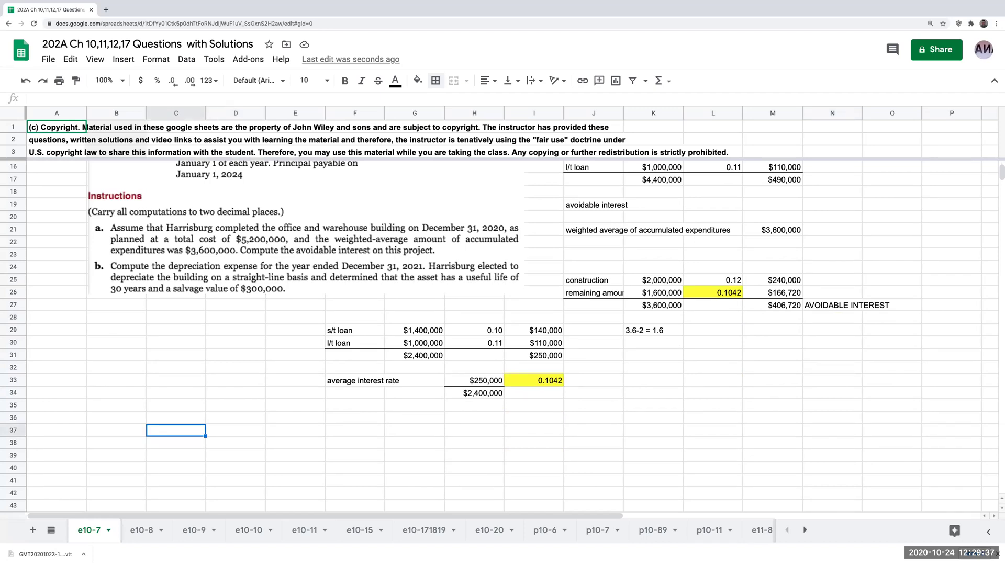
pyautogui.write('TOTAL BILL')
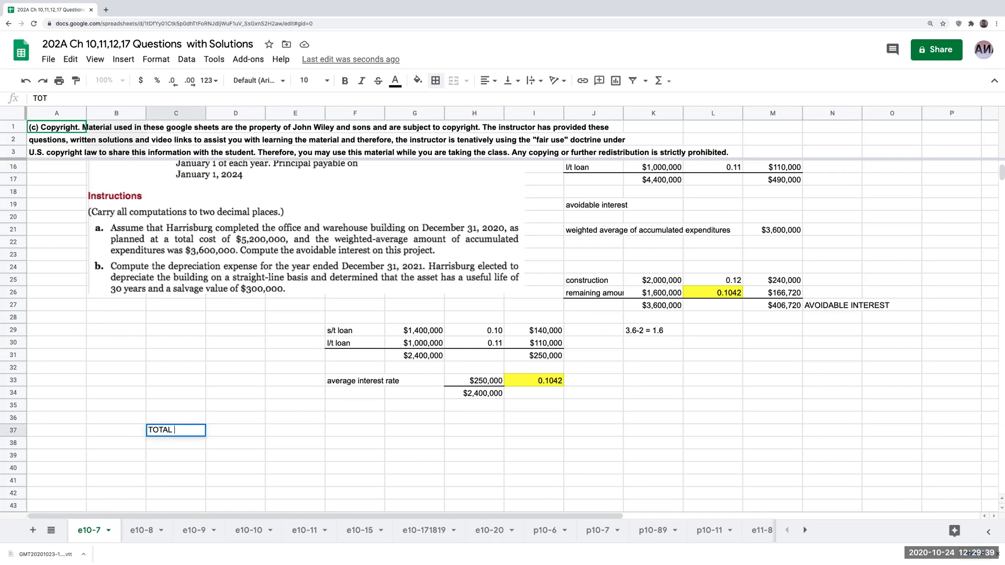
pyautogui.press('BackSpace')
pyautogui.press('BackSpace')
pyautogui.press('BackSpace')
pyautogui.write('UILDING COST')
pyautogui.press('Return')
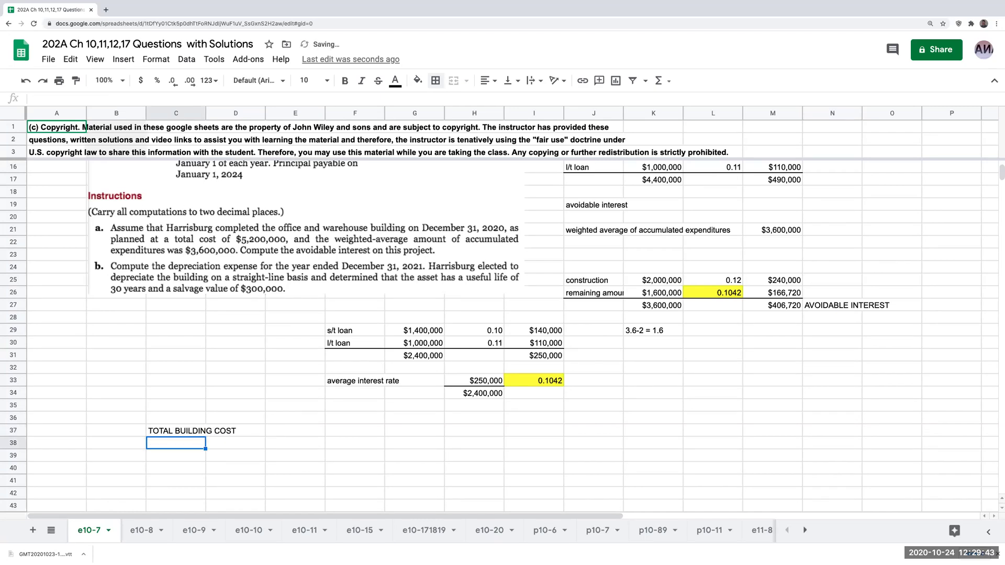
pyautogui.click(295, 430)
pyautogui.write('5200000')
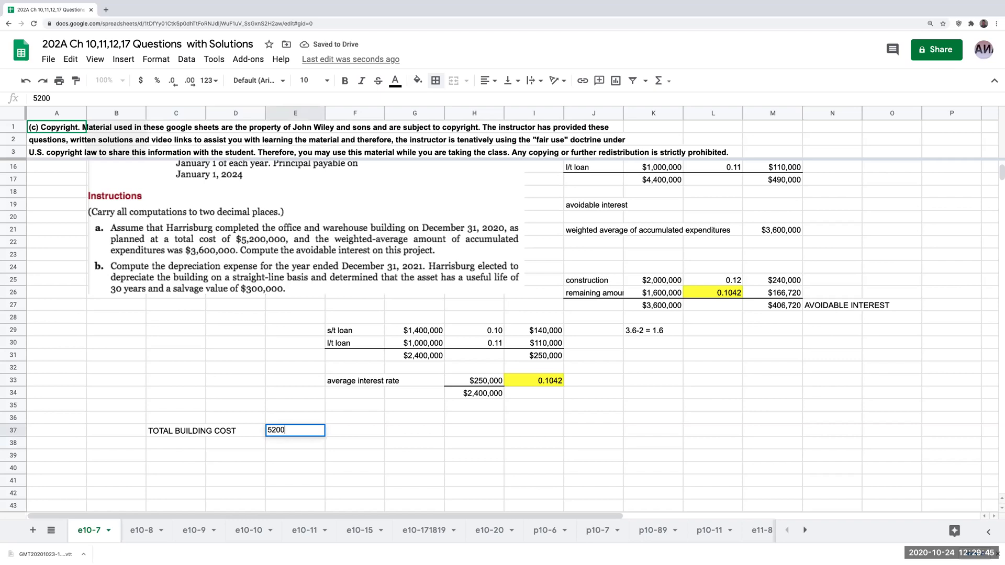
pyautogui.press('Return')
# - Enter the label "INTEREST CAPITALIZED" in C38 and link E38 to the avoidable interest total in M27
pyautogui.press('Left')
pyautogui.press('Left')
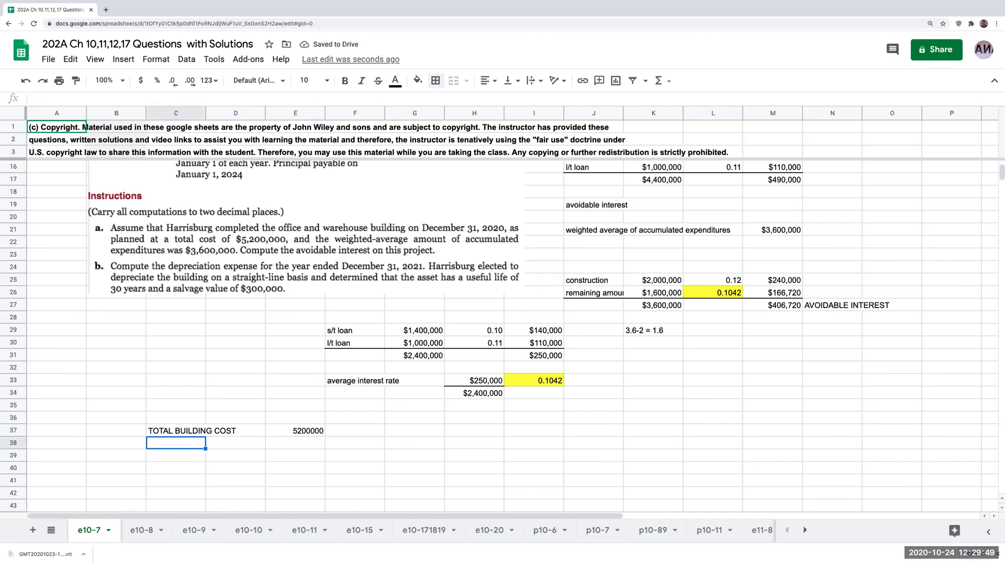
pyautogui.write('CONST')
pyautogui.press('BackSpace')
pyautogui.press('BackSpace')
pyautogui.press('BackSpace')
pyautogui.press('BackSpace')
pyautogui.press('BackSpace')
pyautogui.write('INTEREST ')
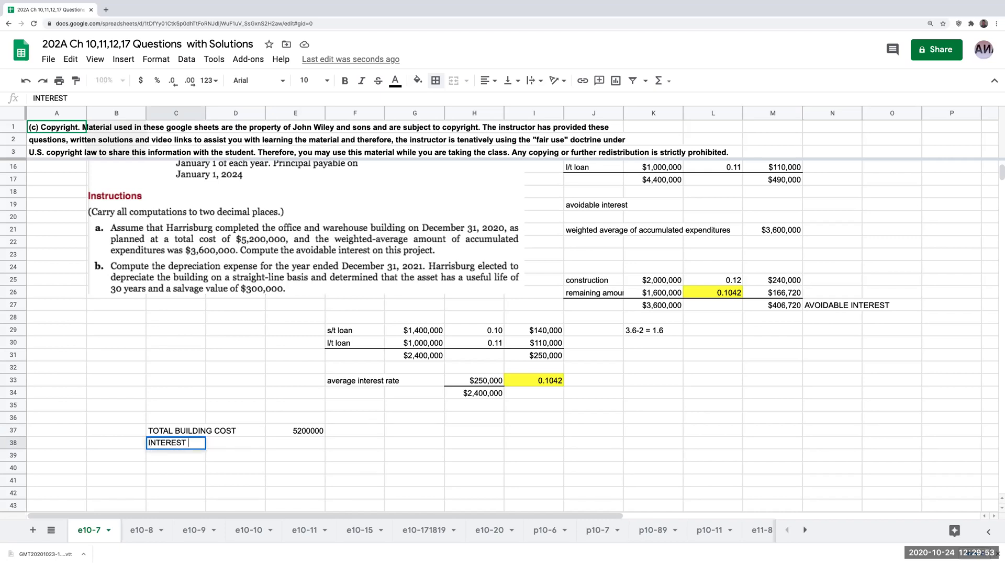
pyautogui.write('CAPITALIZED')
pyautogui.press('Return')
pyautogui.press('Up')
pyautogui.press('Right')
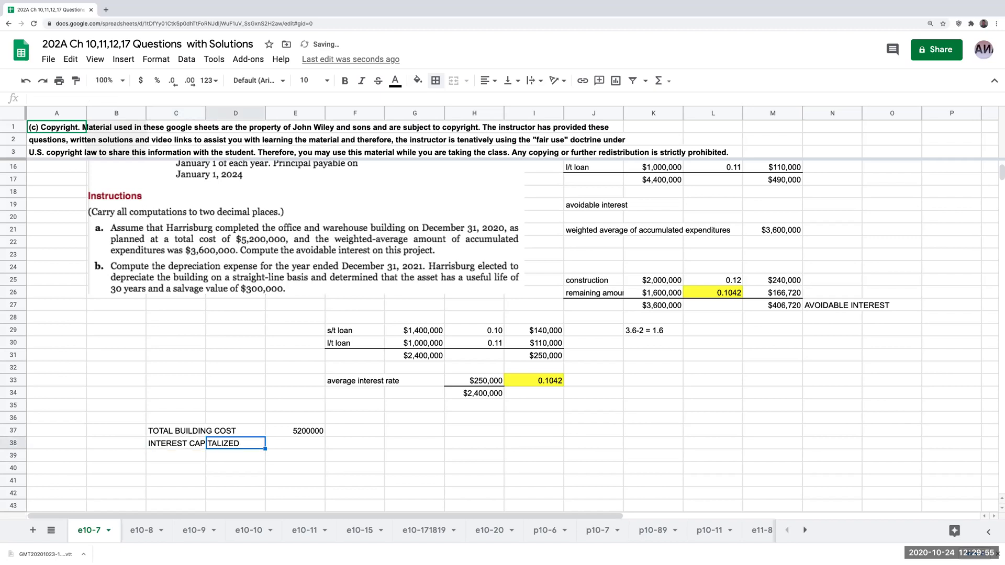
pyautogui.press('Right')
pyautogui.write('+')
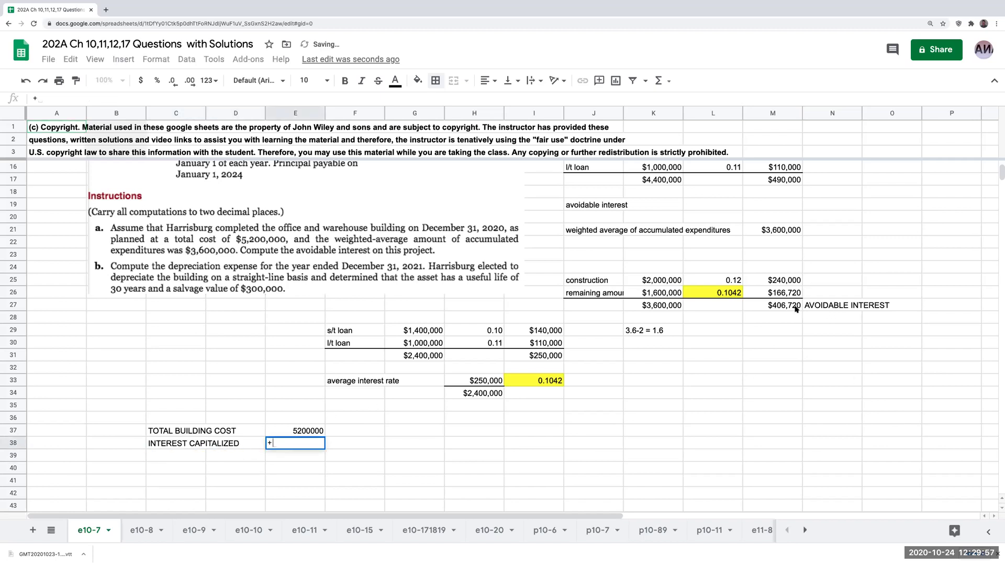
pyautogui.click(795, 308)
pyautogui.press('Return')
pyautogui.press('Left')
pyautogui.press('Left')
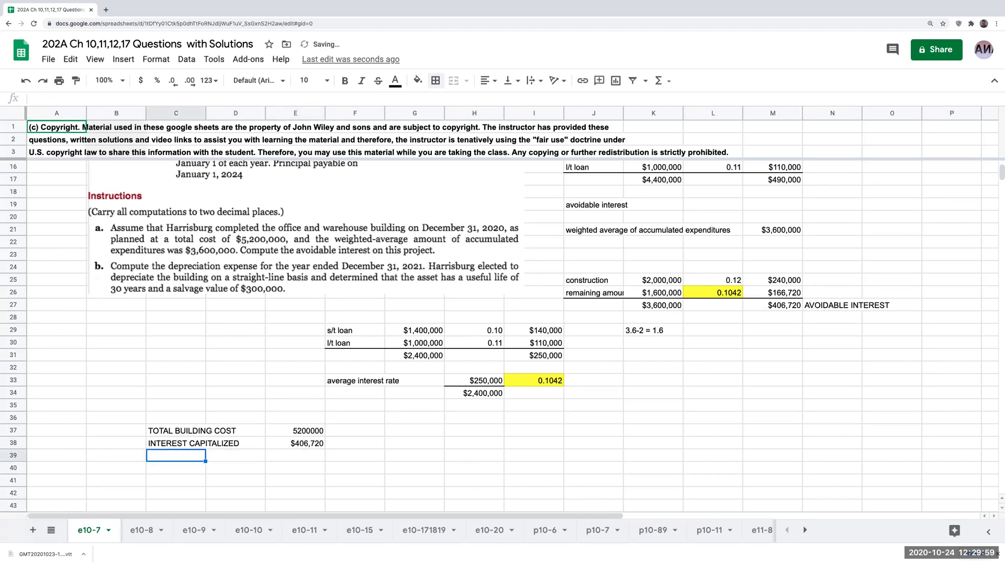
# - Format the total building cost in E37 as currency with no decimal places
pyautogui.click(315, 431)
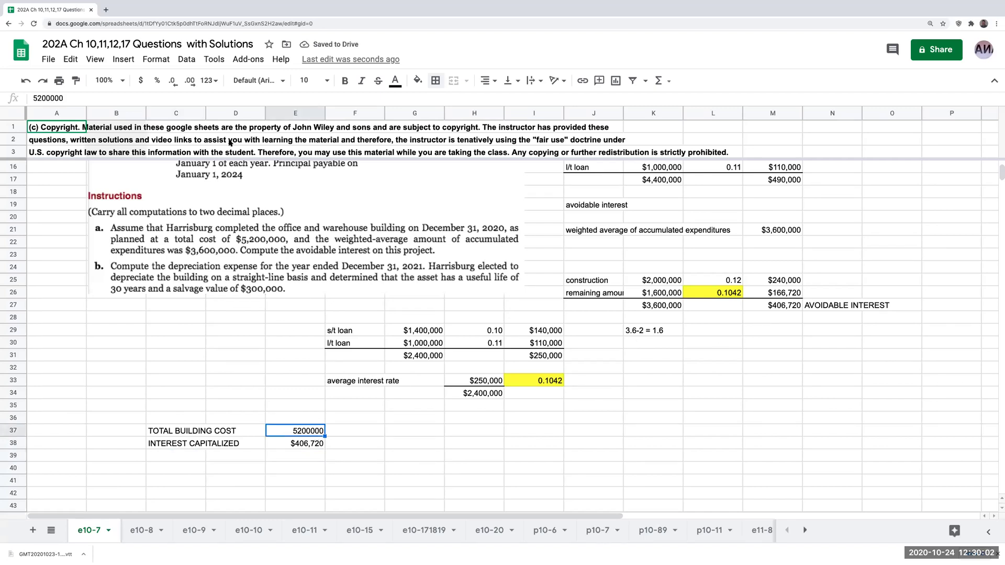
pyautogui.click(140, 80)
pyautogui.click(164, 81)
pyautogui.click(164, 81)
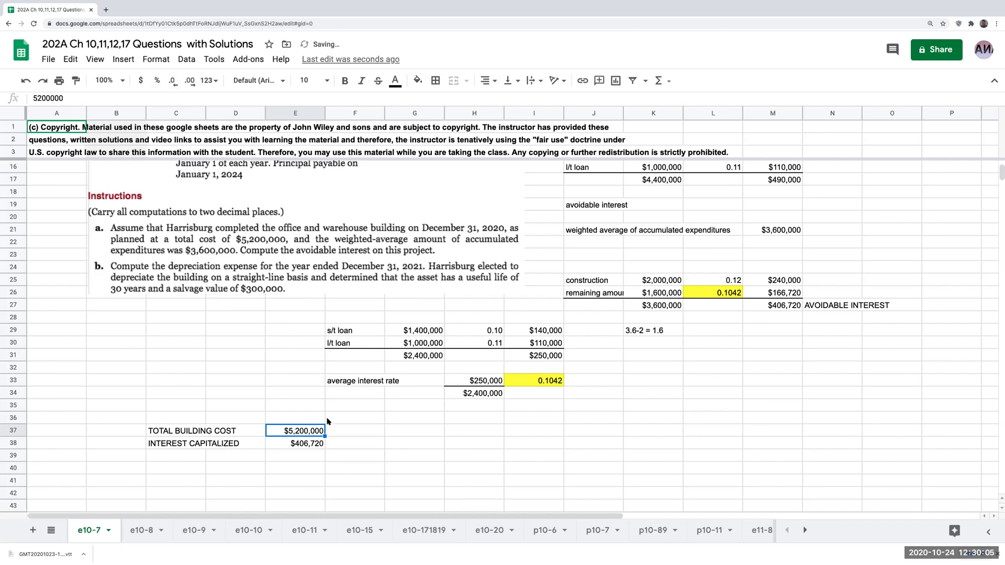
# - Add the building cost and capitalized interest in E39 as E37+E38, and label the row "ACQUISITION COST" in C39
pyautogui.click(306, 458)
pyautogui.write('=E37+E38')
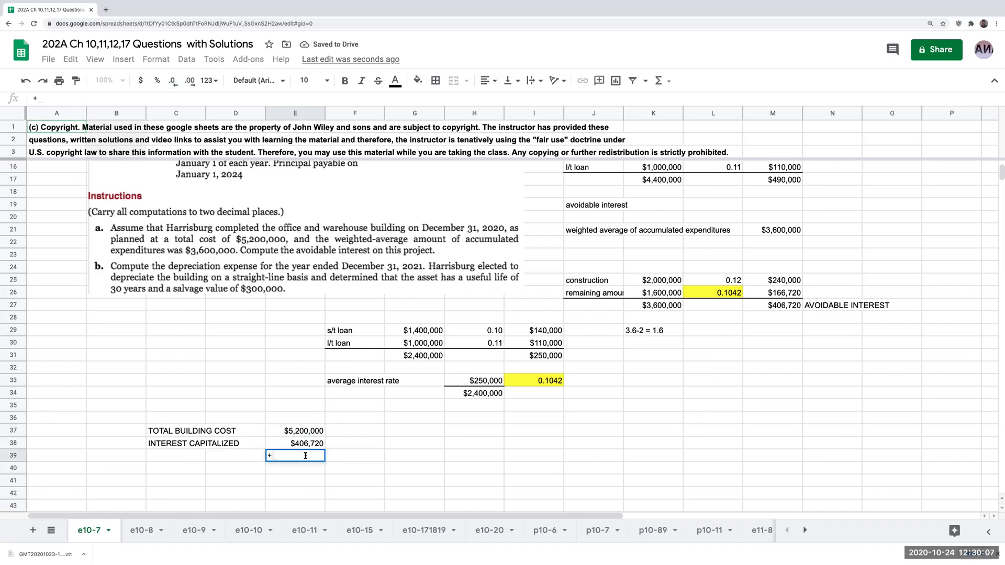
pyautogui.press('Return')
pyautogui.click(176, 456)
pyautogui.write('ACQUISITION COST')
pyautogui.press('Return')
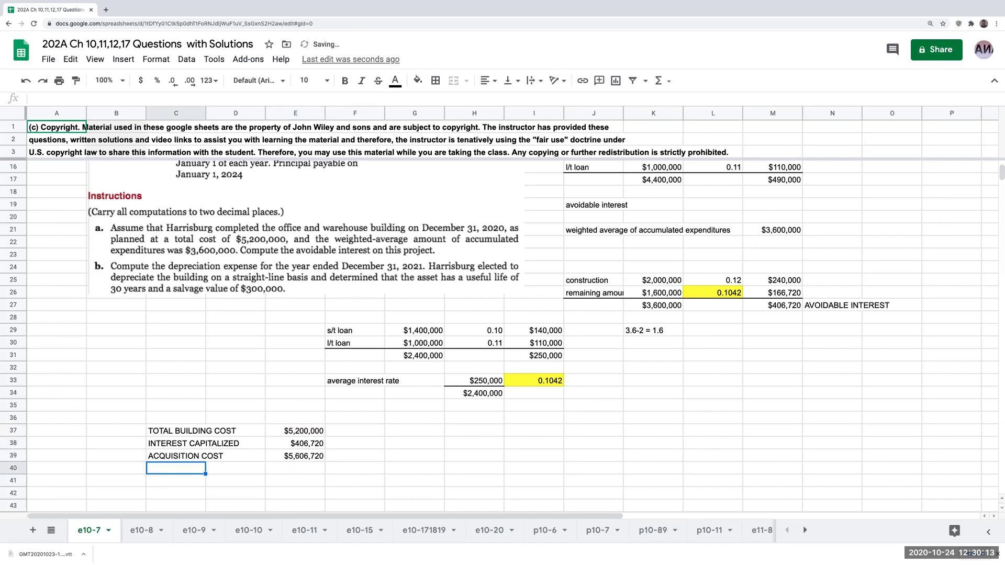
# - Add a top border across the acquisition cost row C39:E39
pyautogui.scroll(-1, 306, 497)
pyautogui.moveTo(300, 423); pyautogui.dragTo(203, 424)
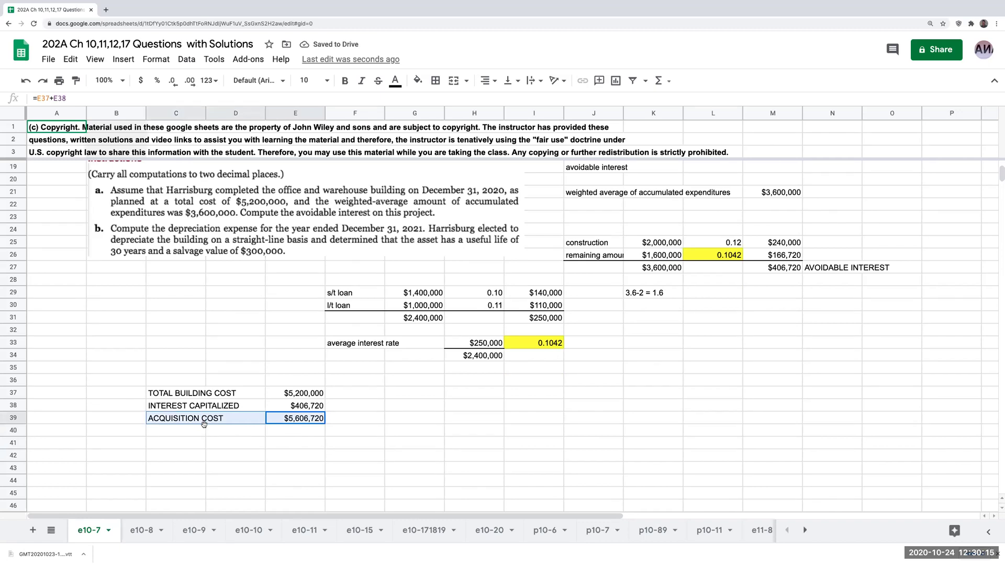
pyautogui.click(435, 81)
pyautogui.click(457, 121)
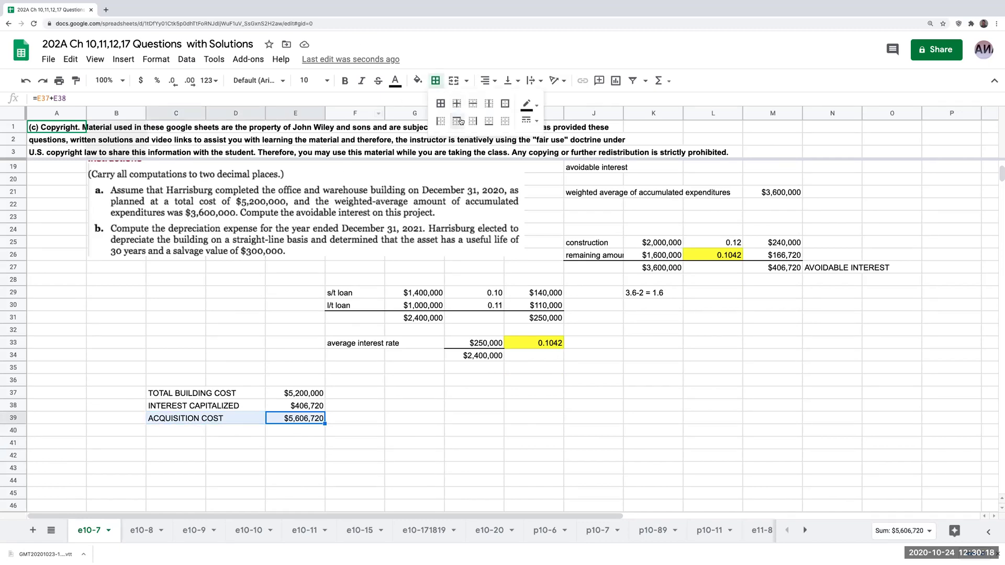
# - Write the straight-line depreciation formula labels "AC - SV" in G38 and "EUL" in G39
pyautogui.click(430, 411)
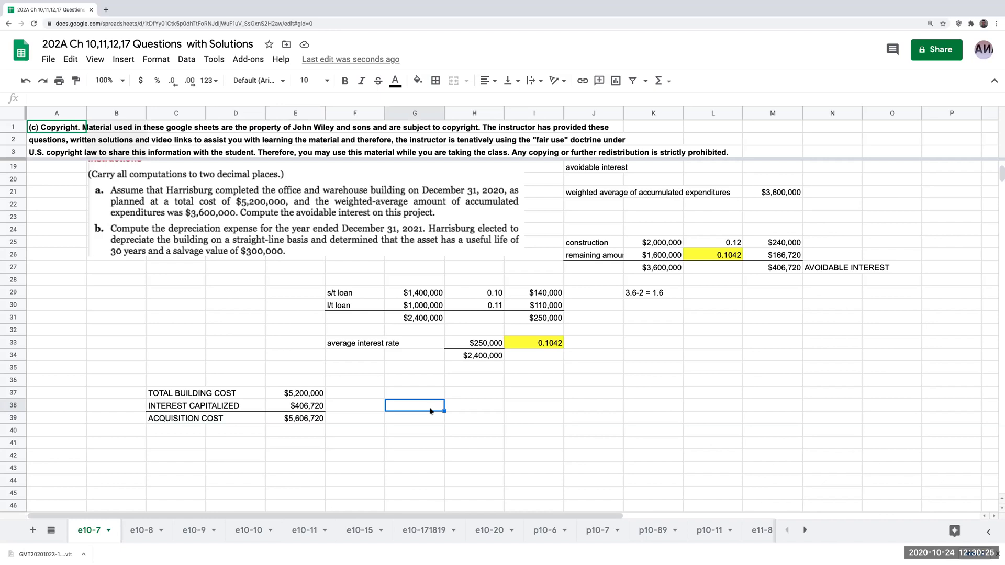
pyautogui.write('AC -')
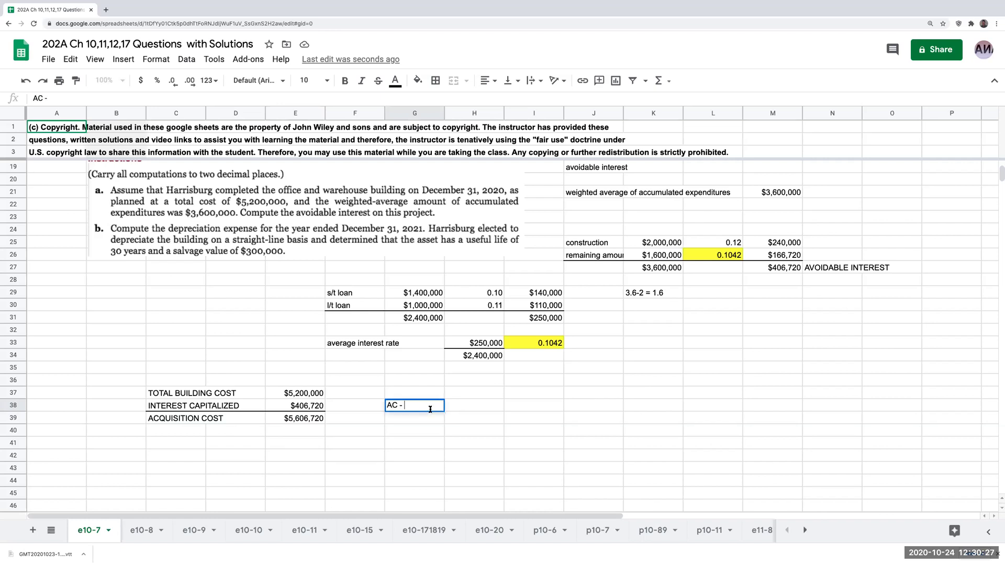
pyautogui.write(' SV')
pyautogui.press('Return')
pyautogui.write('EUL')
pyautogui.press('Return')
pyautogui.click(474, 405)
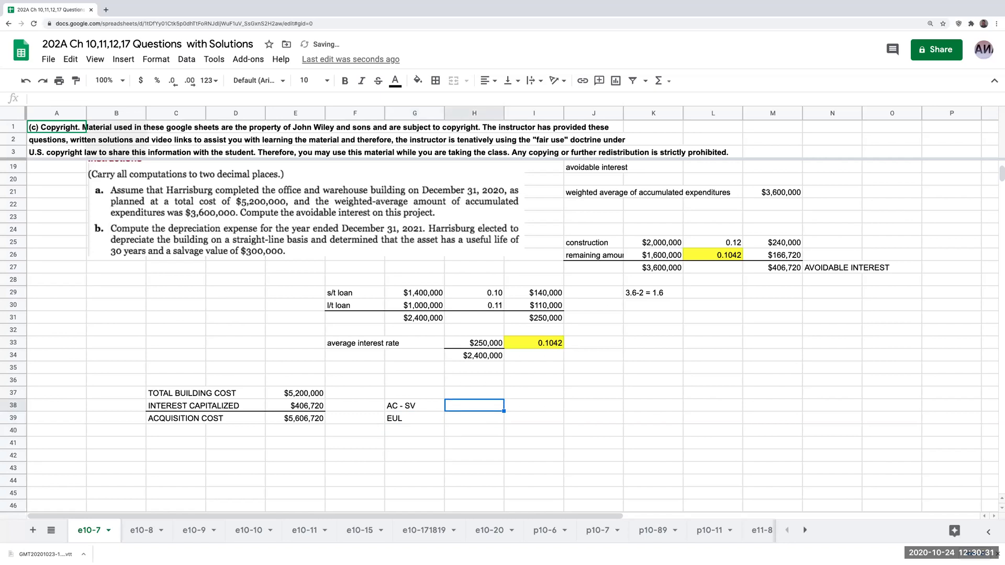
pyautogui.write('56')
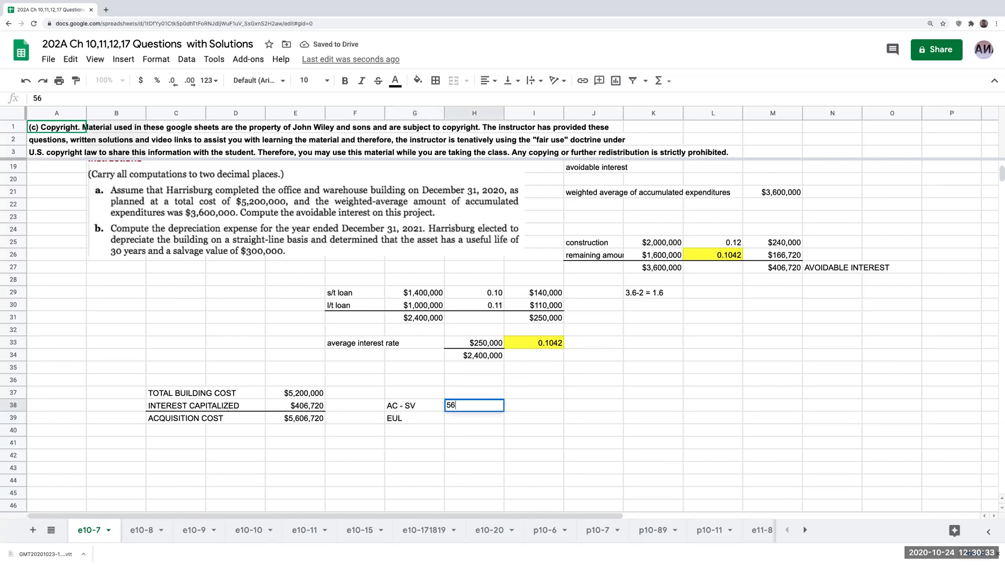
pyautogui.write('06720-300000')
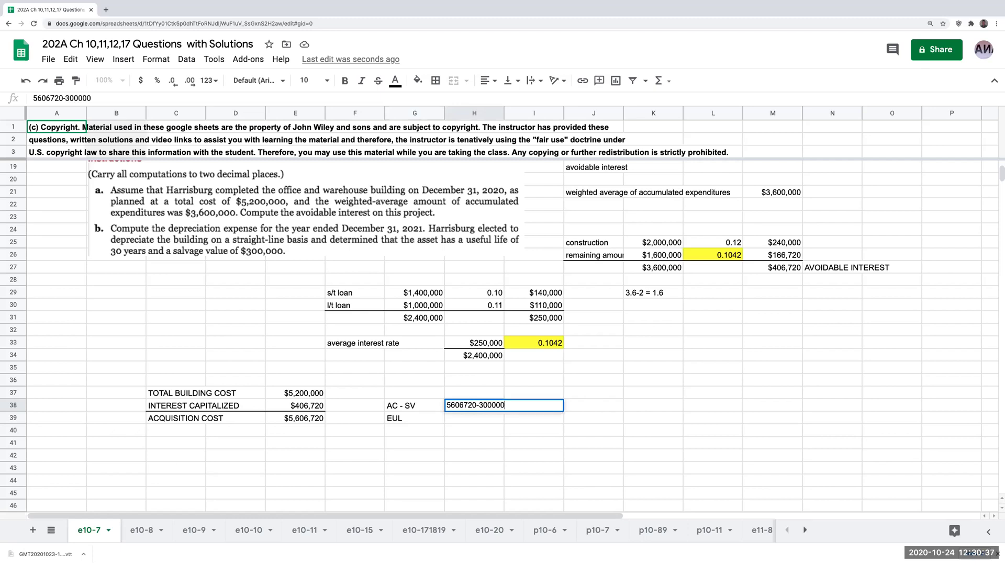
pyautogui.press('Return')
pyautogui.write('30')
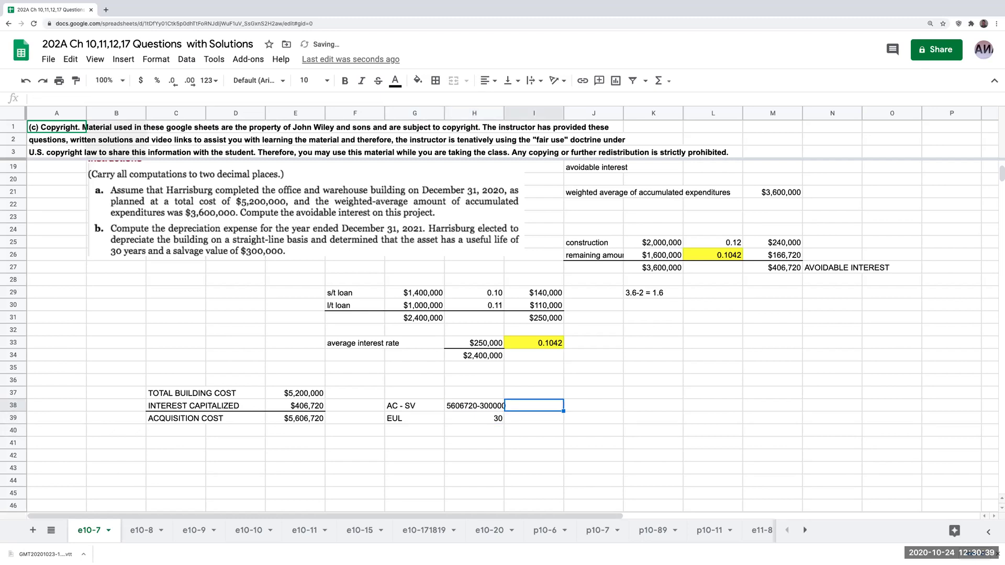
# - Compute the depreciable base in J38 as E39-300000 and enter the useful life of 30 in J39
pyautogui.press('Up')
pyautogui.press('Right')
pyautogui.press('Right')
pyautogui.write('+')
pyautogui.press('Left')
pyautogui.press('Left')
pyautogui.press('Left')
pyautogui.press('Left')
pyautogui.press('Left')
pyautogui.press('Down')
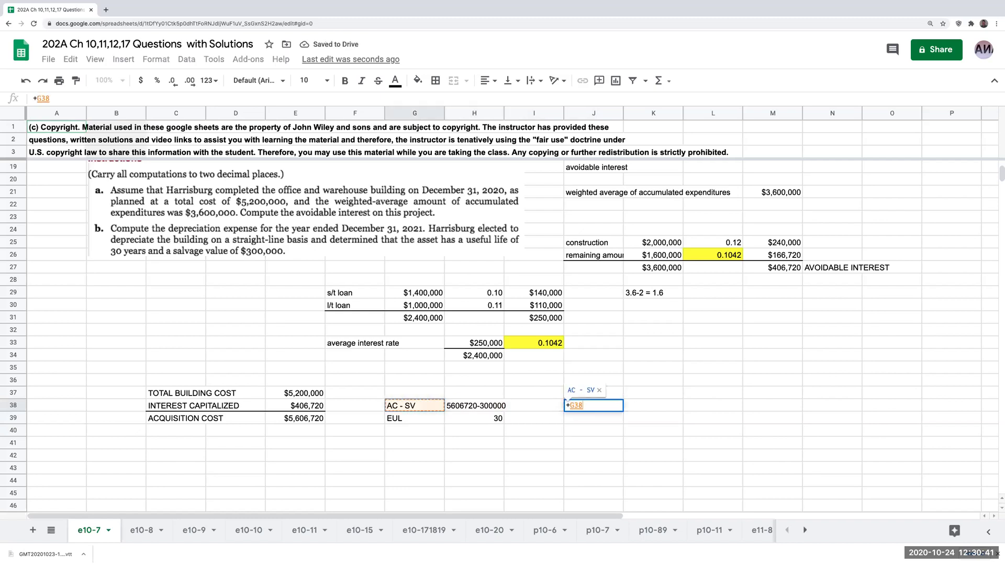
pyautogui.write('-300000')
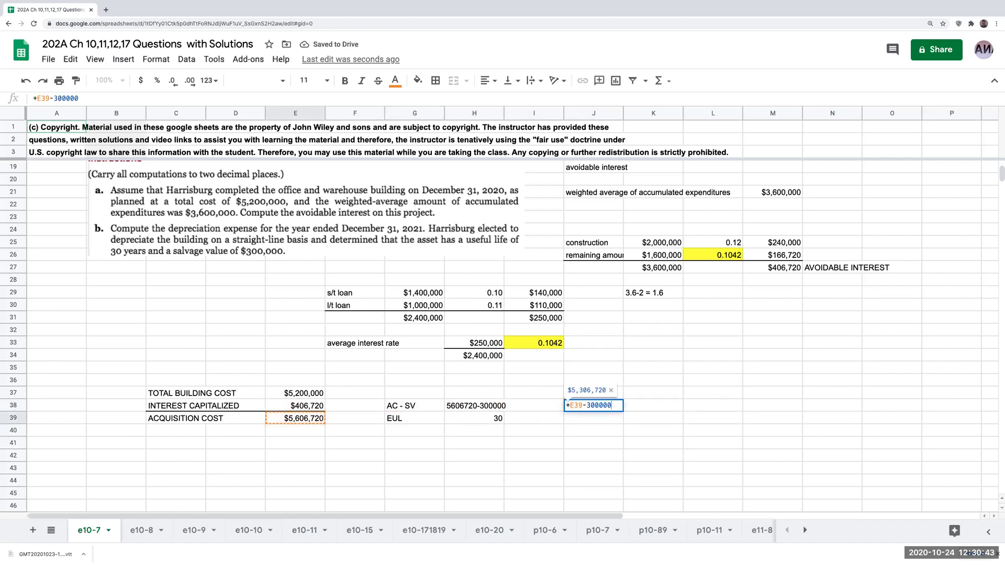
pyautogui.press('Return')
pyautogui.write('230')
pyautogui.press('Escape')
pyautogui.write('30')
# - Calculate the annual depreciation expense in K38 as J38/J39
pyautogui.press('Up')
pyautogui.press('Right')
pyautogui.write('+')
pyautogui.press('Left')
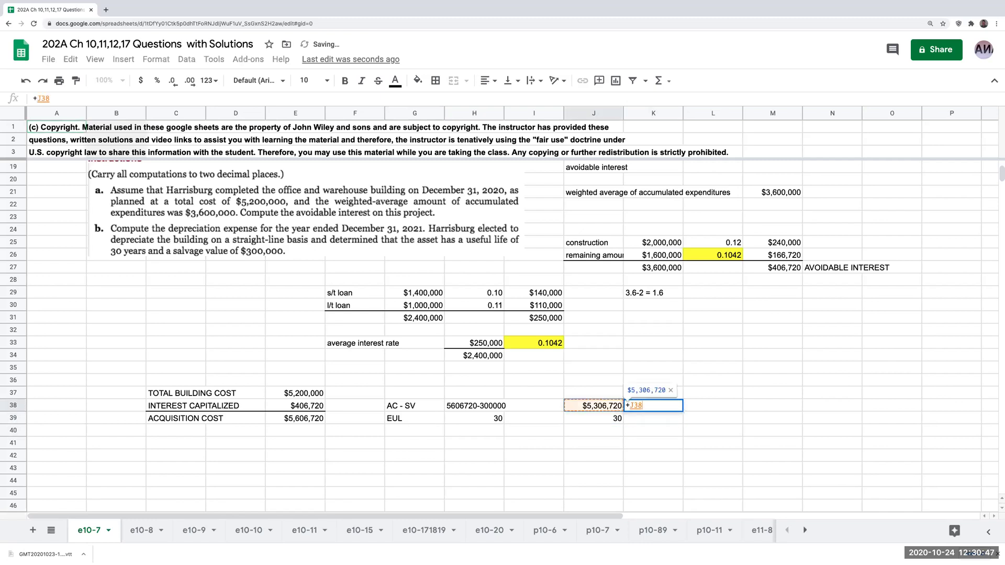
pyautogui.write('/')
pyautogui.press('Left')
pyautogui.press('Down')
pyautogui.press('Return')
pyautogui.press('Up')
pyautogui.press('Left')
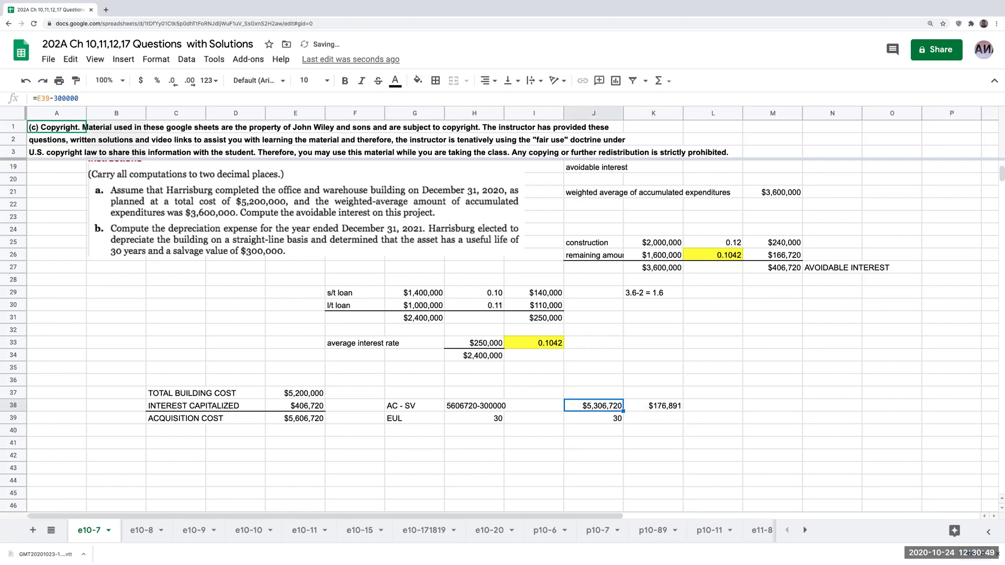
# - Add a top border across H39:J39 to separate the depreciation numerators from the denominators
pyautogui.click(466, 418)
pyautogui.keyDown('shift'); pyautogui.click(539, 417); pyautogui.keyUp('shift')
pyautogui.click(500, 419)
pyautogui.keyDown('shift'); pyautogui.click(593, 419); pyautogui.keyUp('shift')
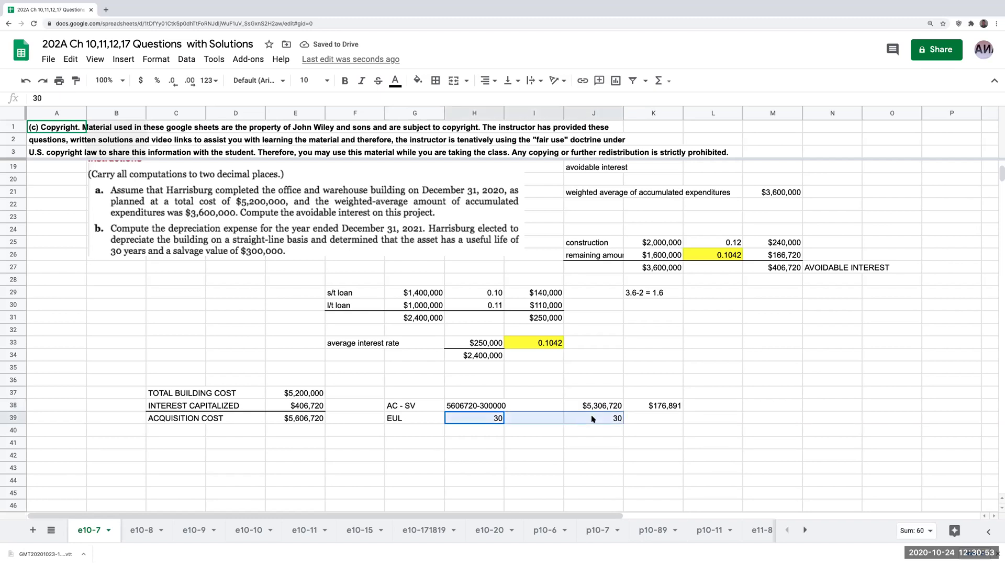
pyautogui.click(435, 80)
pyautogui.click(457, 121)
pyautogui.click(605, 466)
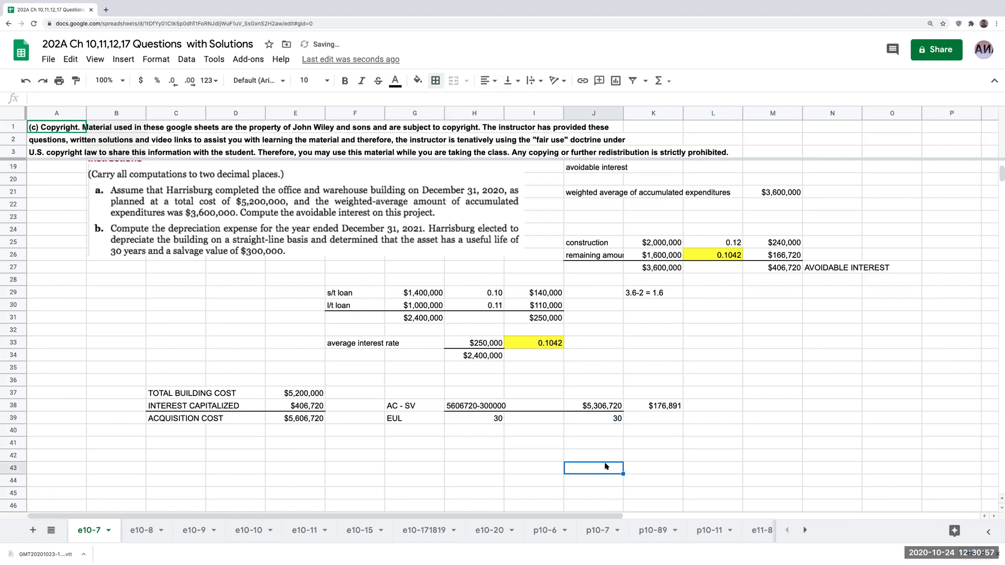